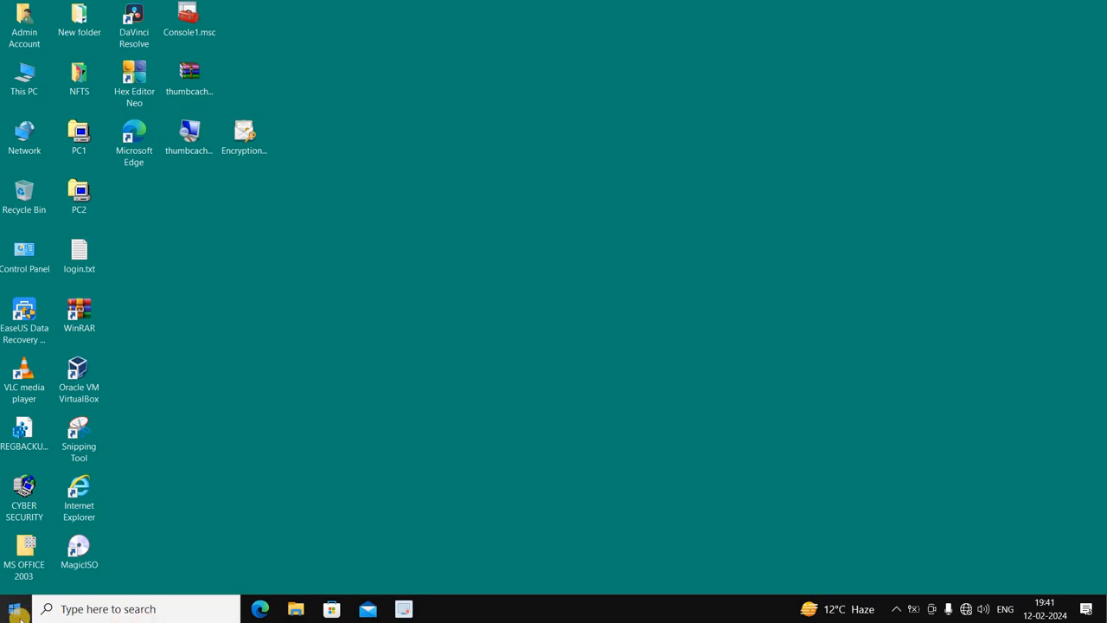
Check which power options the Start menu offers, without choosing any of them
click(18, 615)
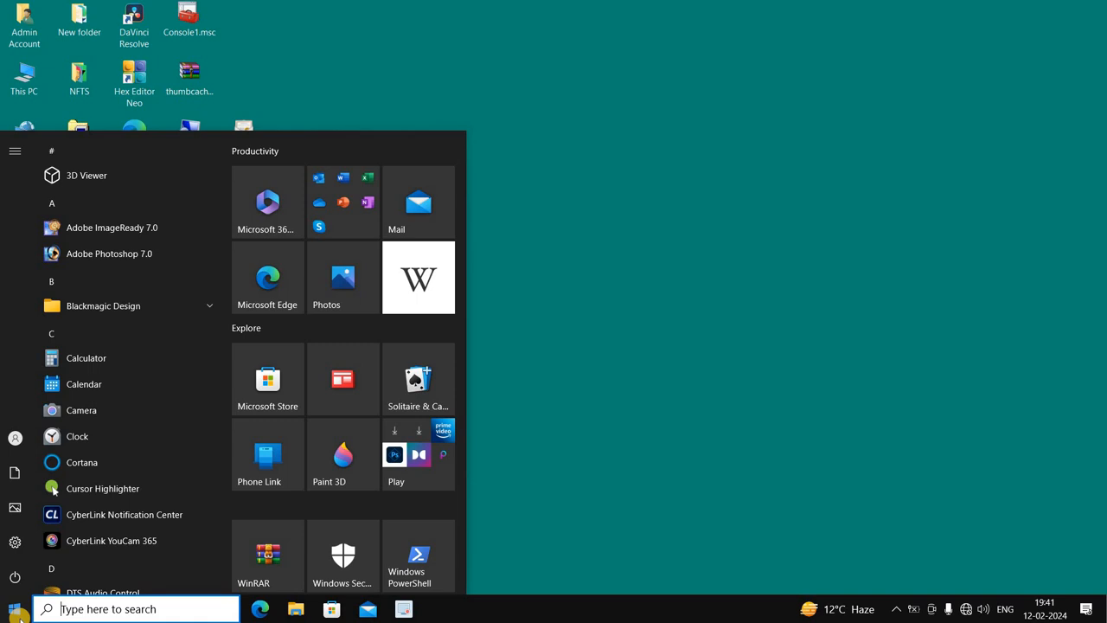
mouse_move(16, 584)
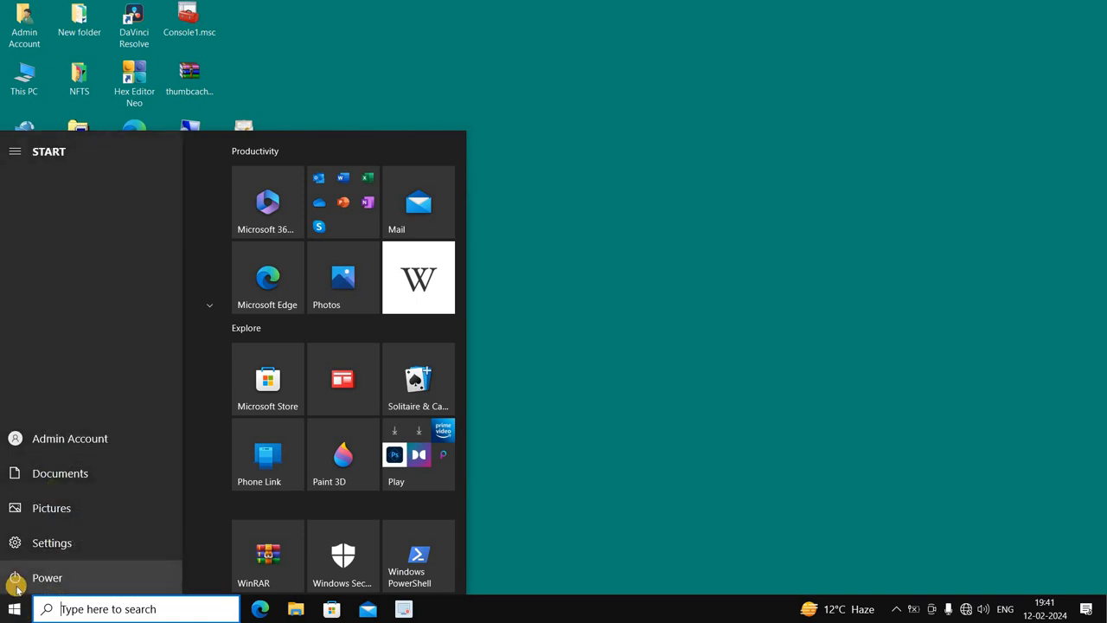
click(16, 584)
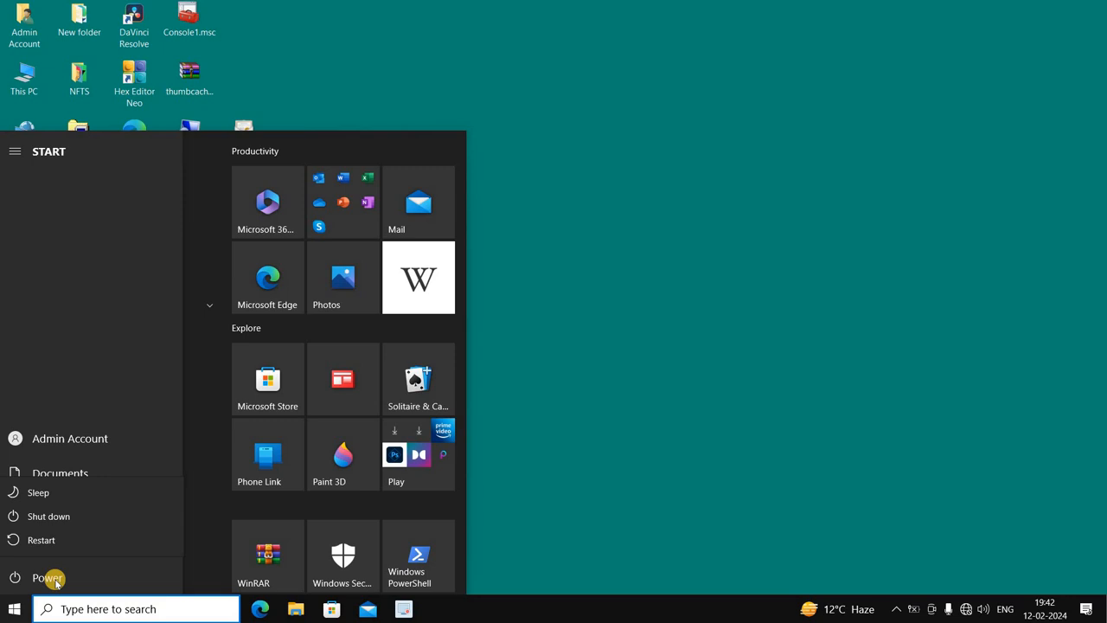
click(689, 468)
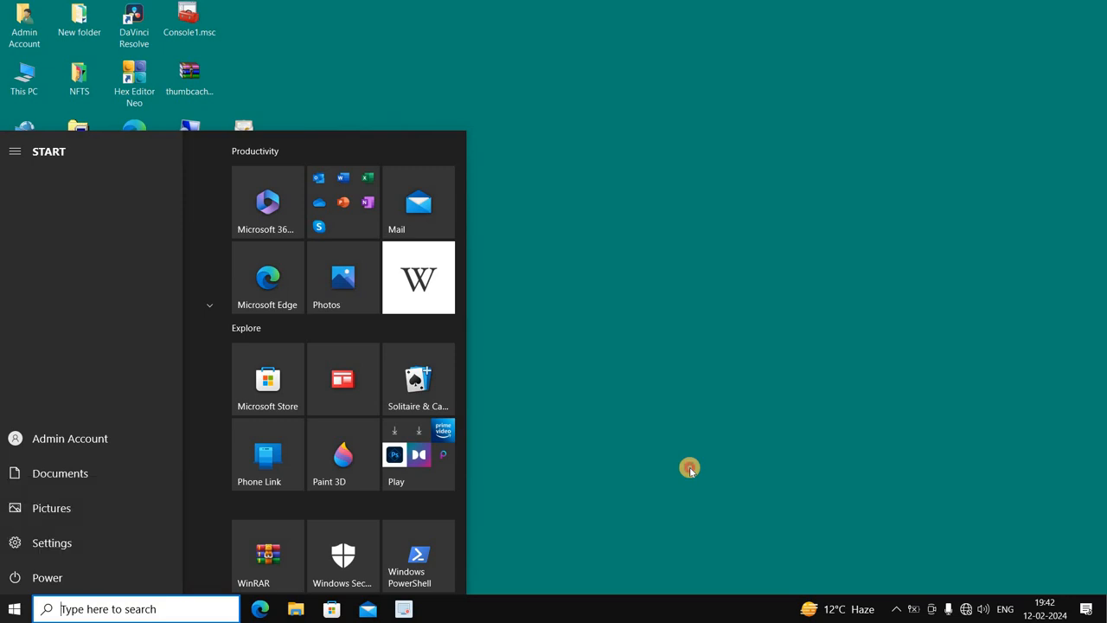
click(689, 468)
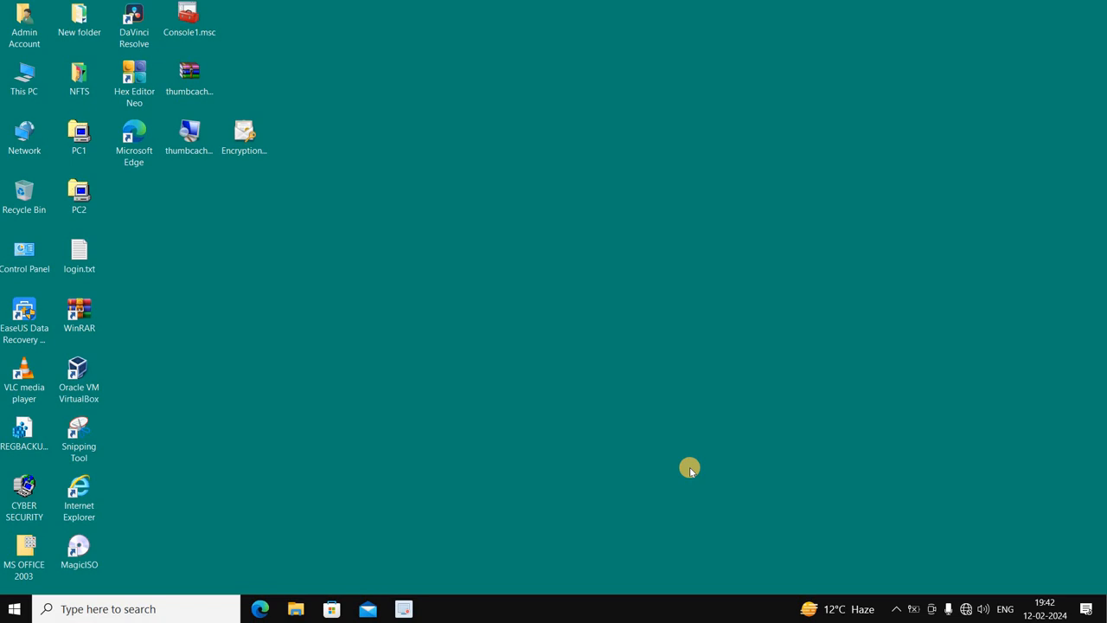
Open the Local Group Policy Editor with gpedit.msc, maximize it and widen its policy tree
key(super+r)
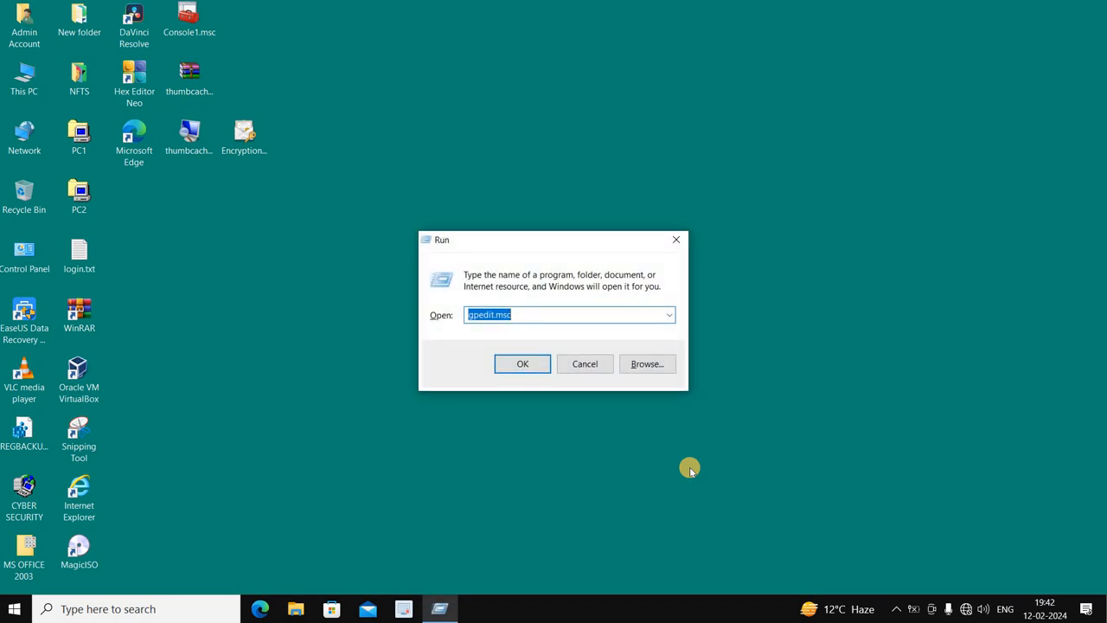
text(gpedit.msc)
key(Return)
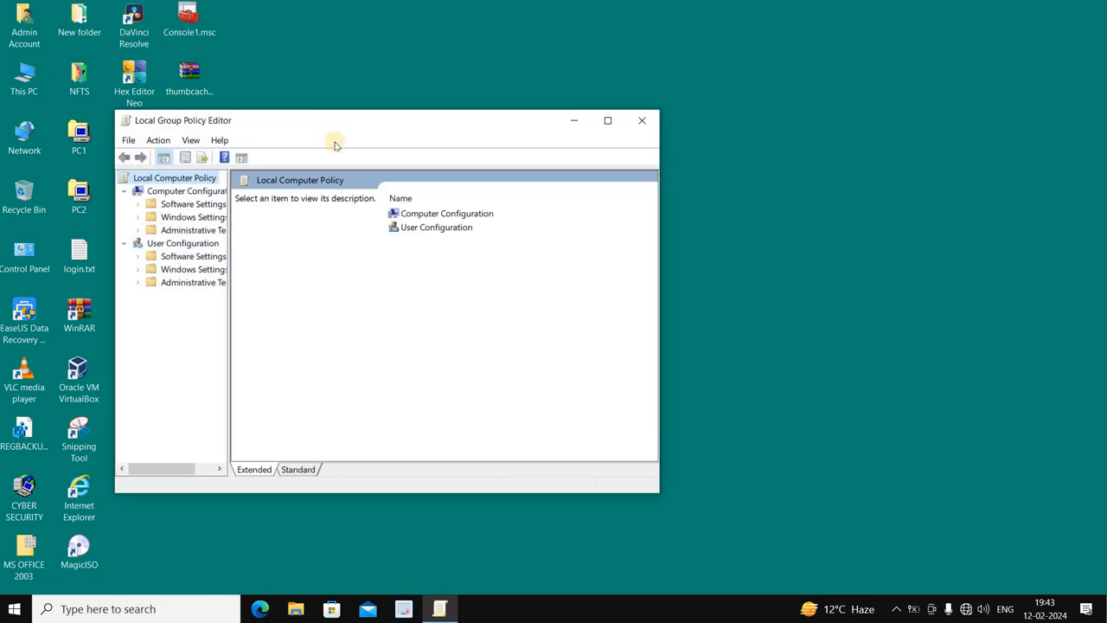
drag(228, 332, 299, 325)
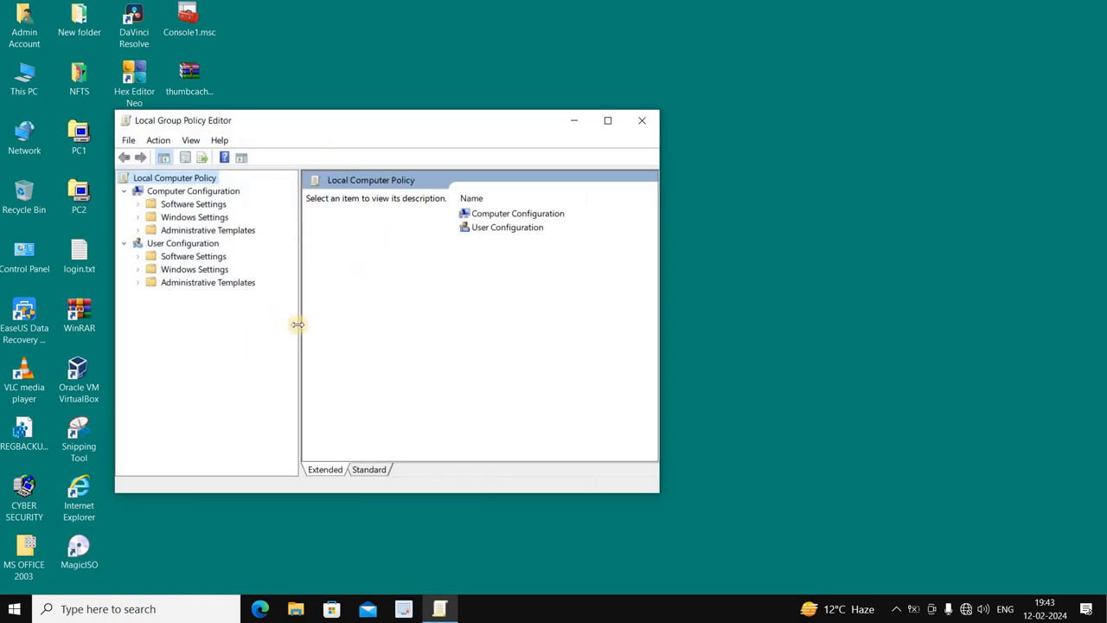
drag(529, 131, 580, 146)
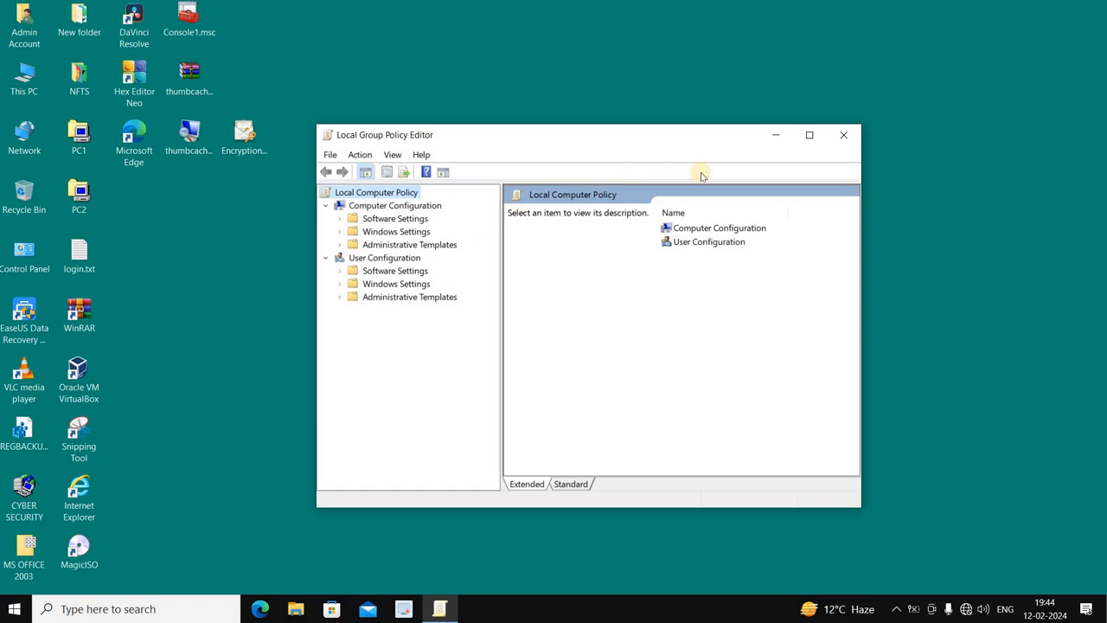
click(810, 136)
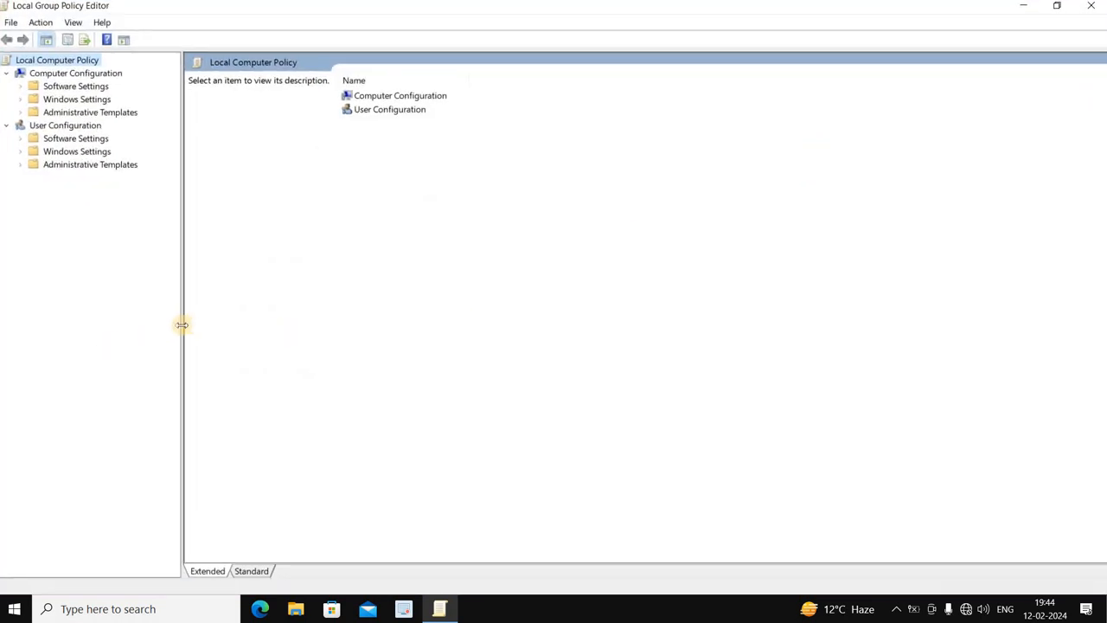
drag(182, 324, 281, 323)
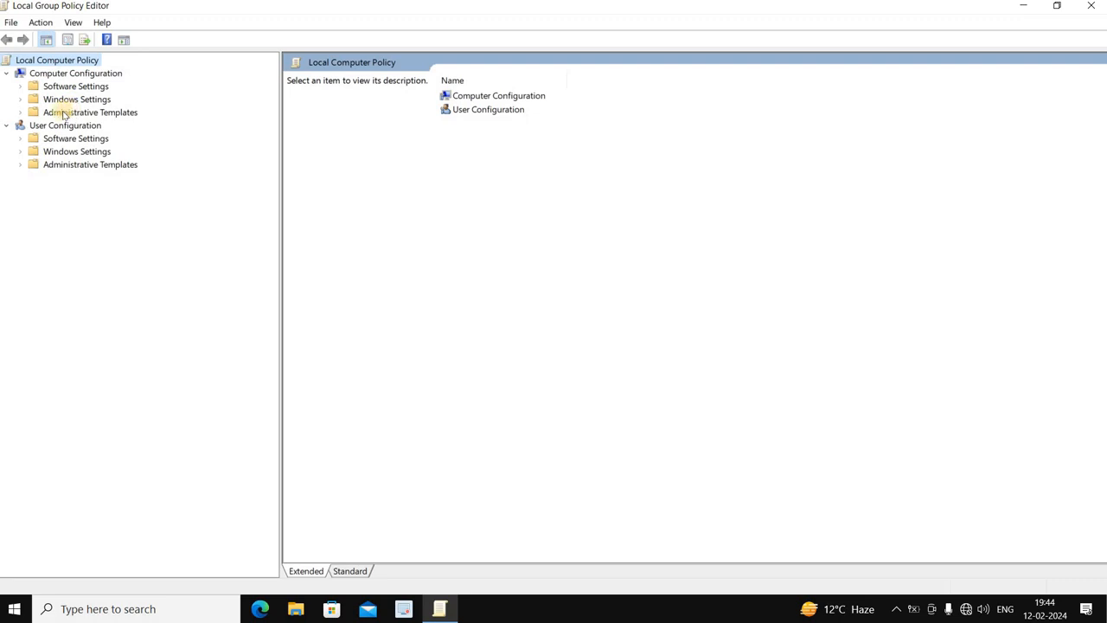
Show the Start Menu and Taskbar policies under Computer Configuration's Administrative Templates, with the full setting names readable
click(21, 113)
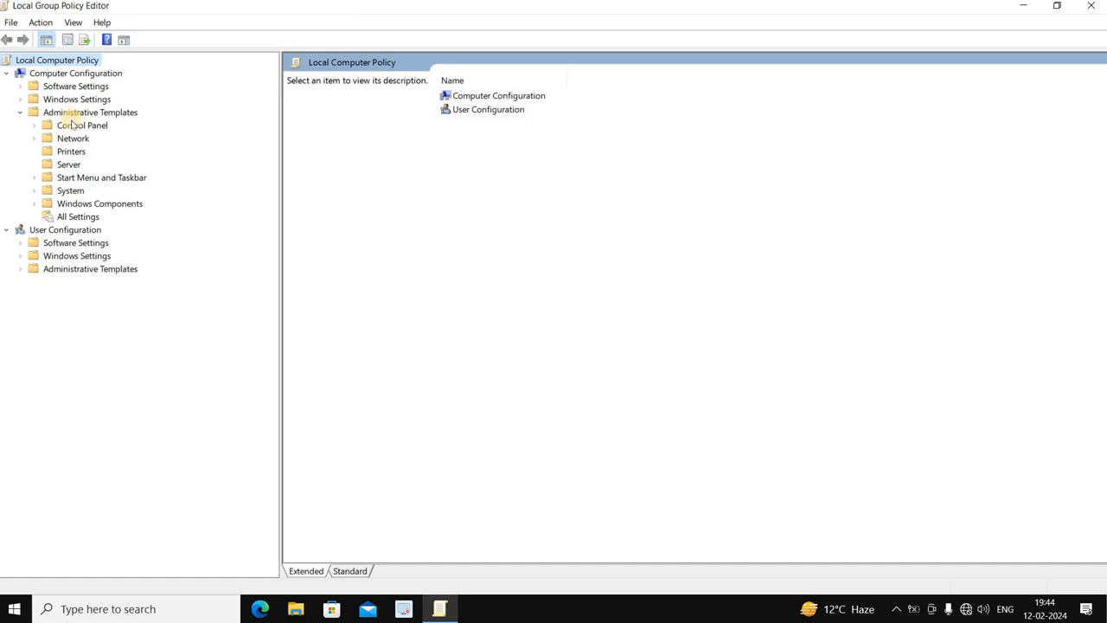
click(75, 179)
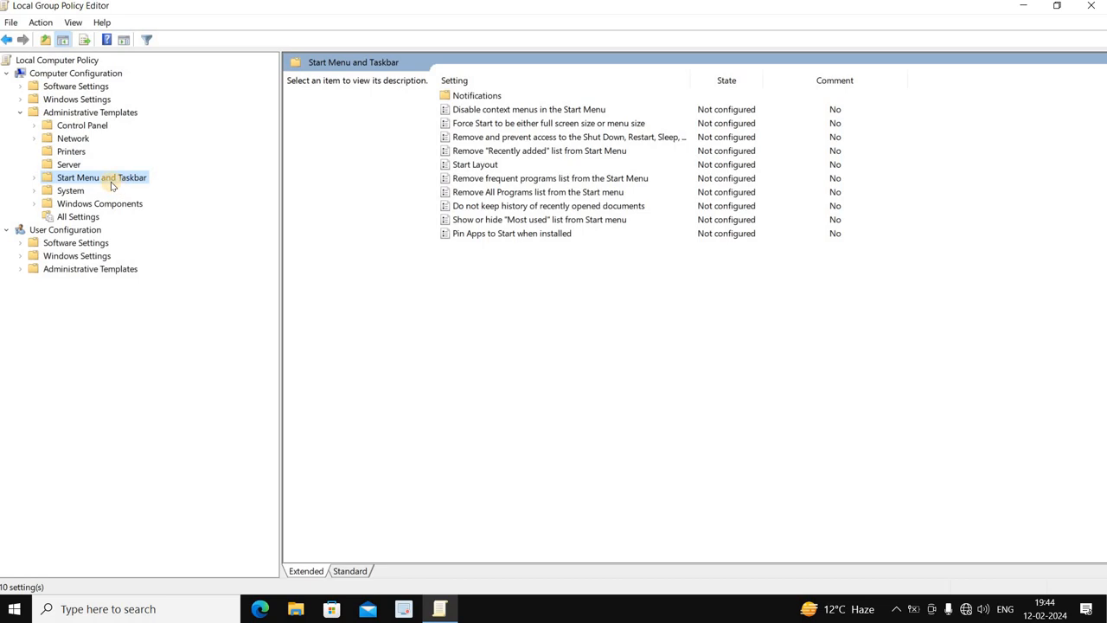
click(32, 180)
drag(692, 82, 809, 81)
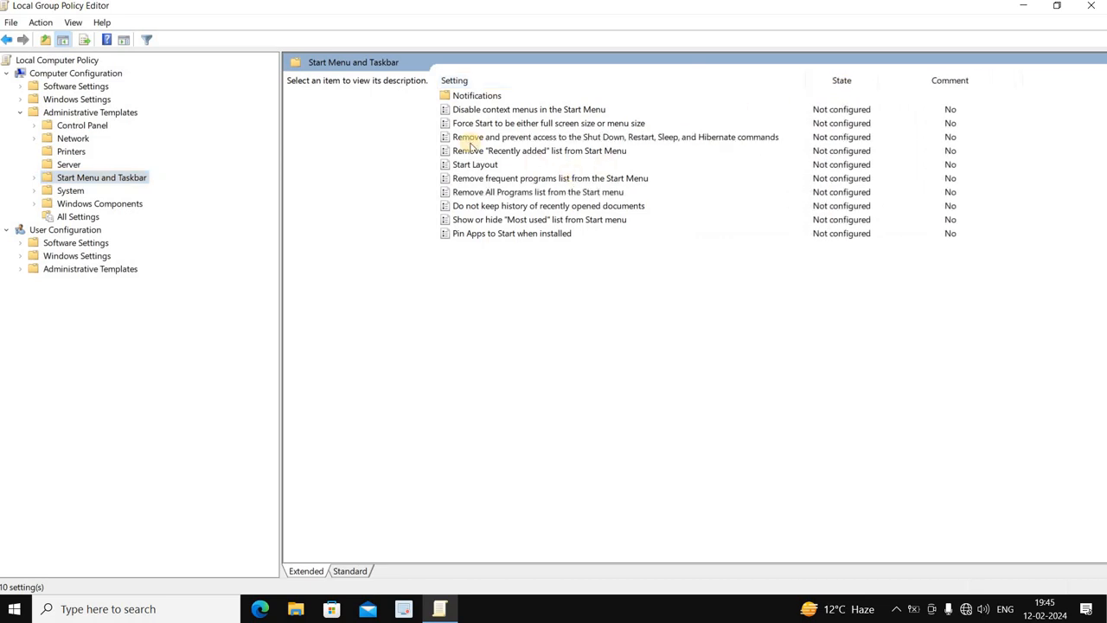
Set the policy "Remove and prevent access to the Shut Down, Restart, Sleep, and Hibernate commands" to Enabled and apply it
click(554, 138)
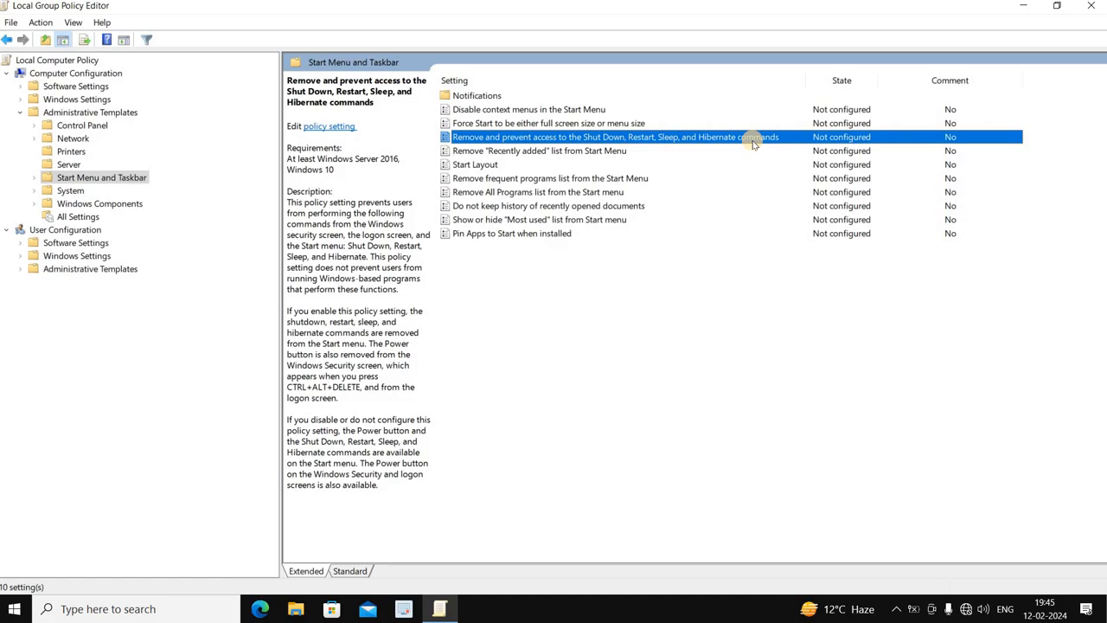
key(super+plus)
double_click(692, 138)
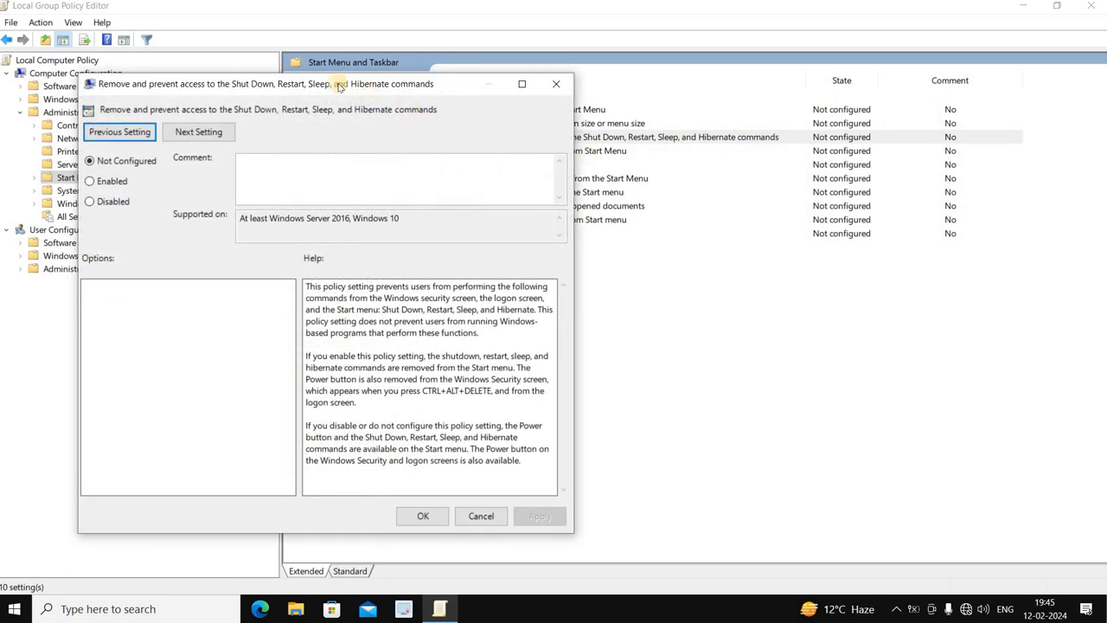
drag(363, 84, 588, 99)
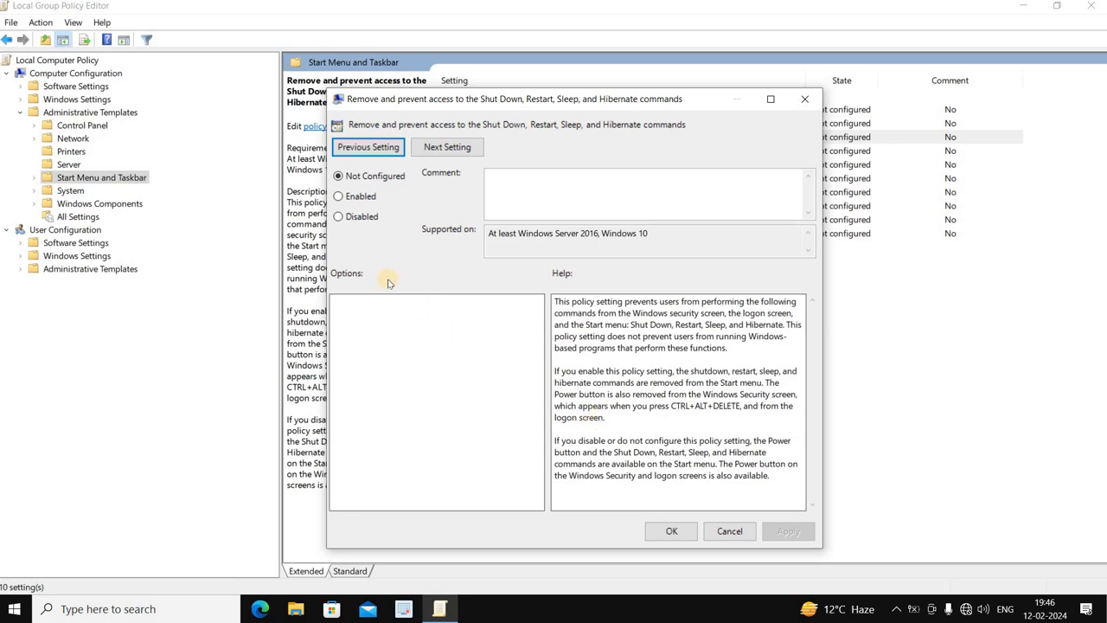
click(338, 196)
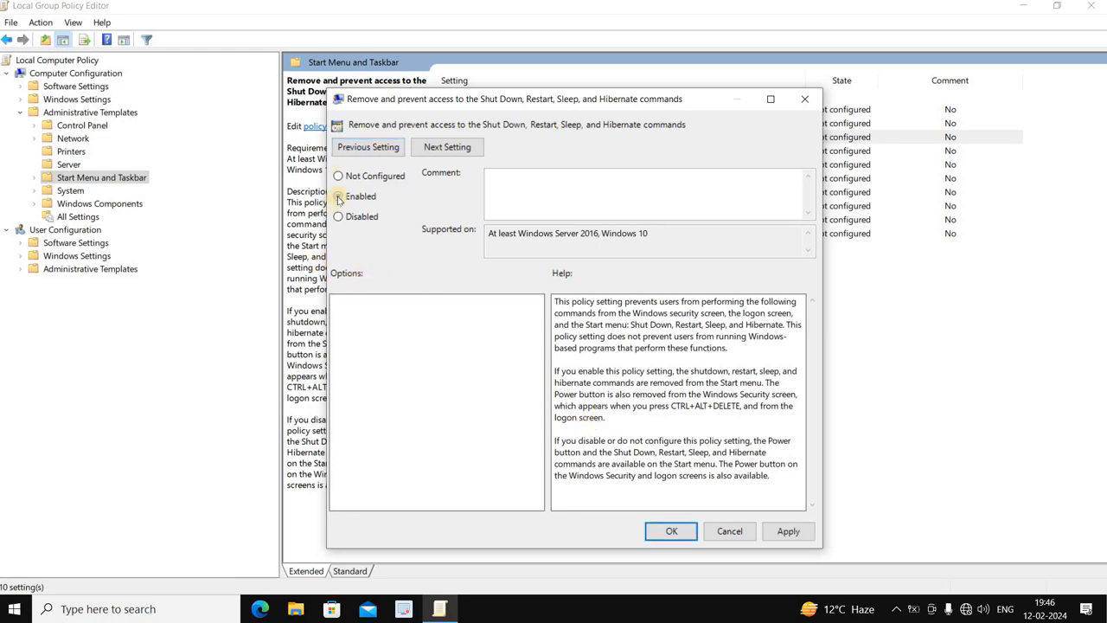
click(786, 536)
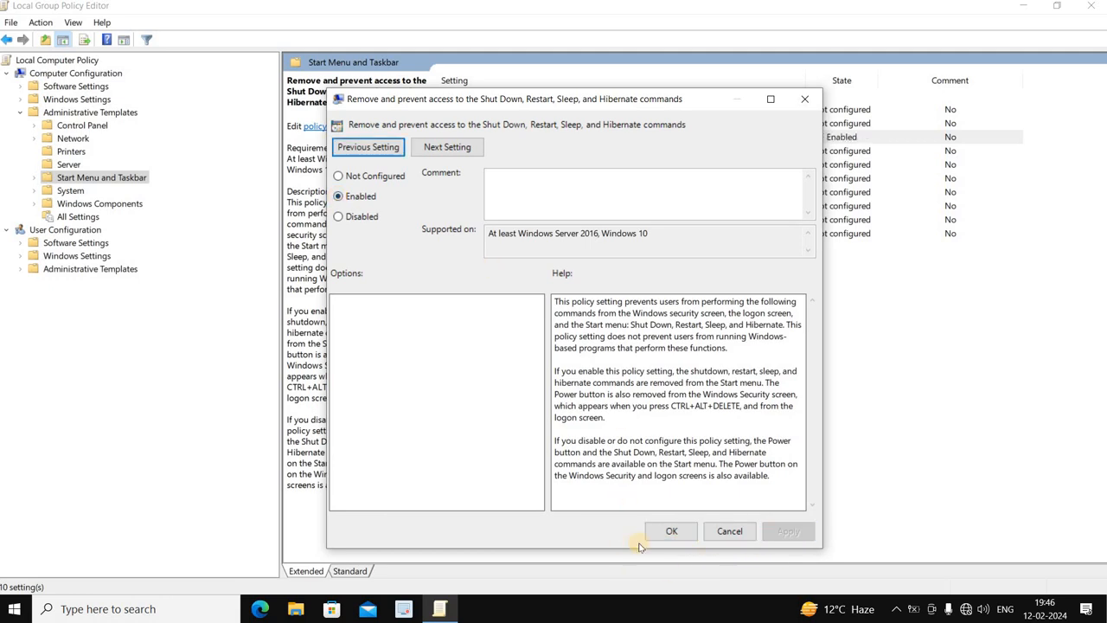
click(657, 531)
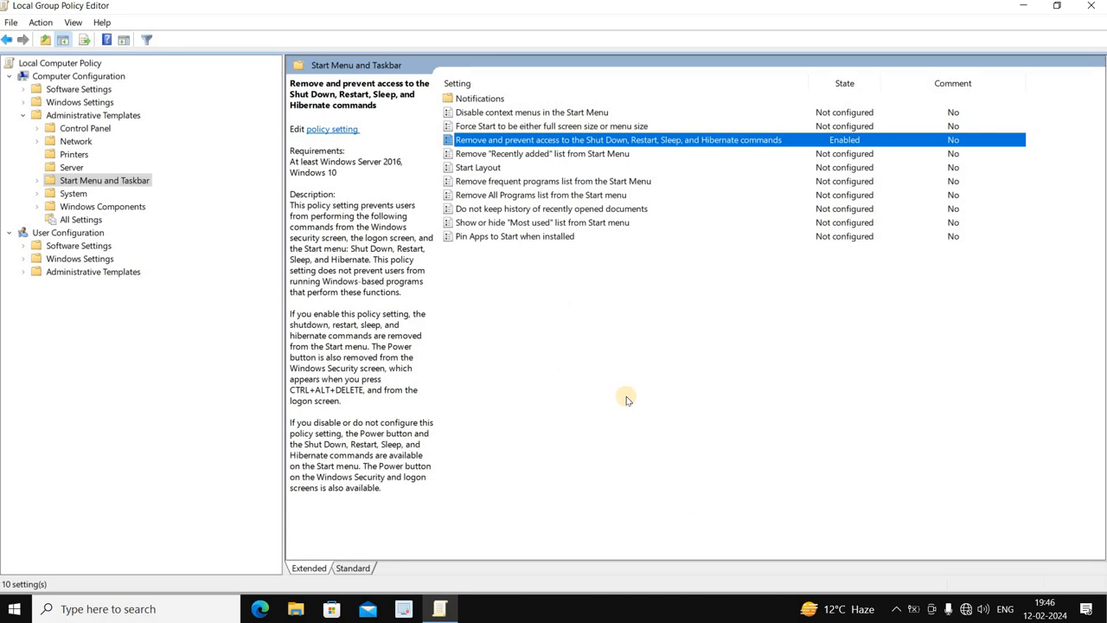
Force a policy refresh by running gpupdate /force in a Command Prompt opened as administrator, and close that window
click(183, 610)
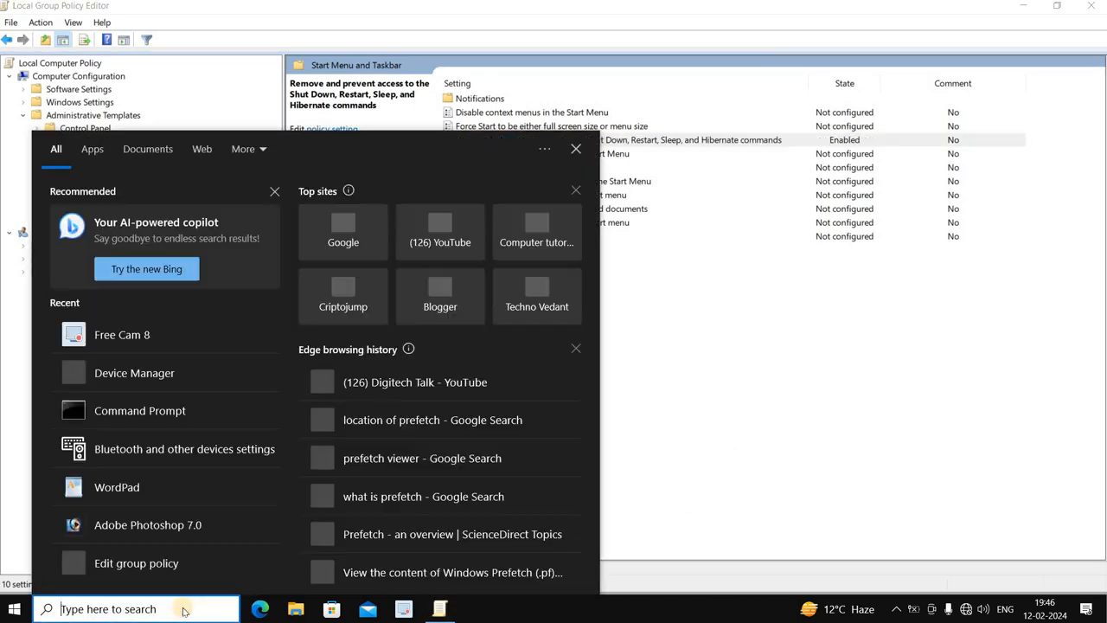
text(cmd)
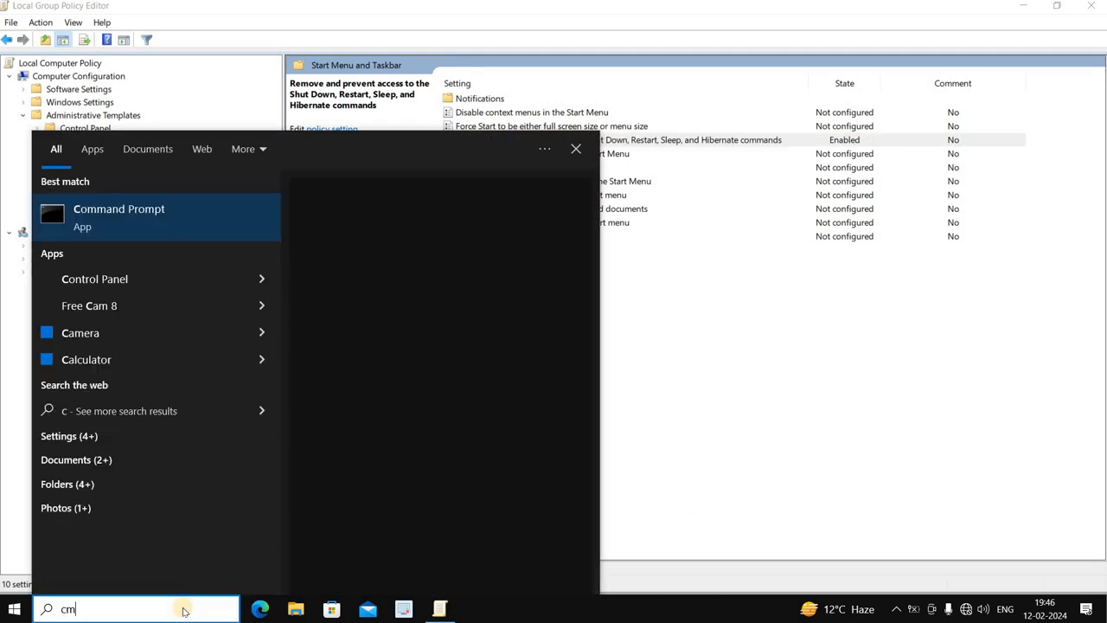
right_click(177, 231)
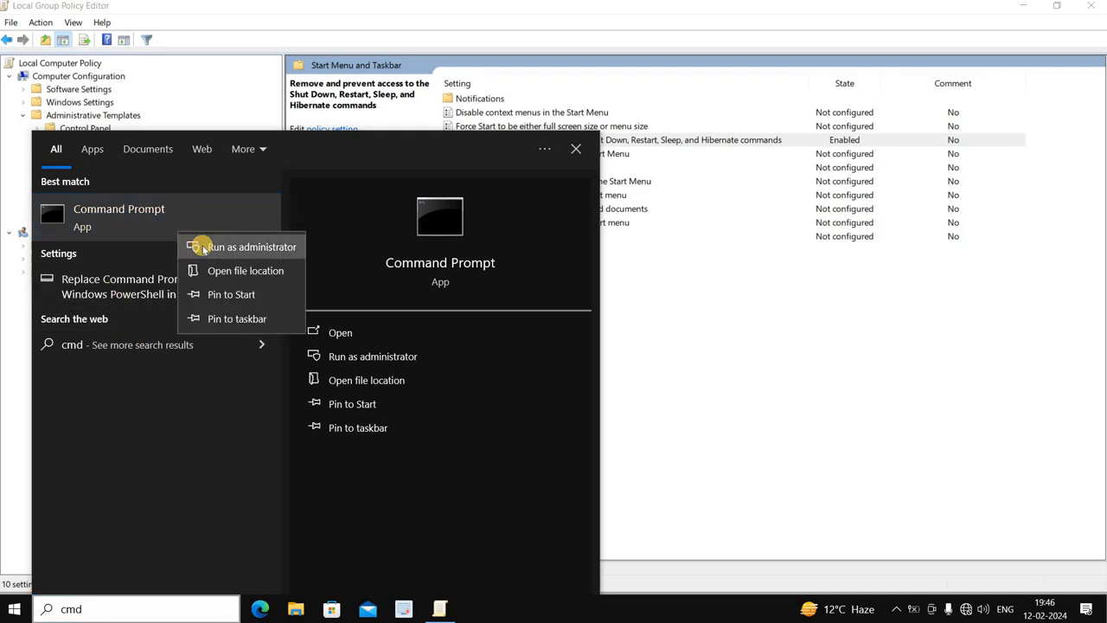
click(204, 249)
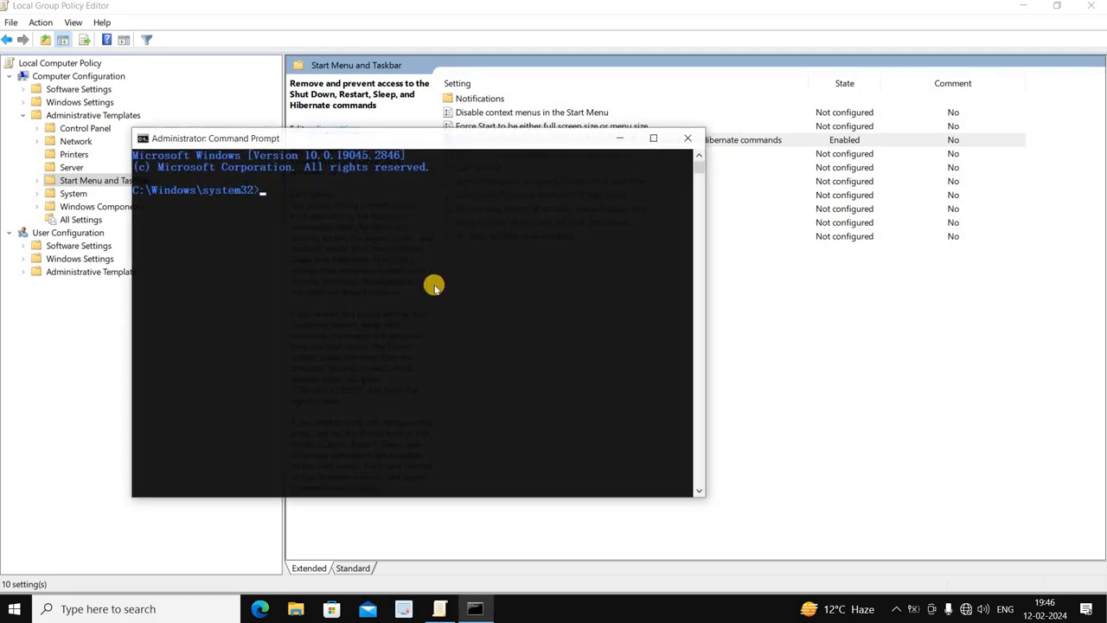
text(gpupdate)
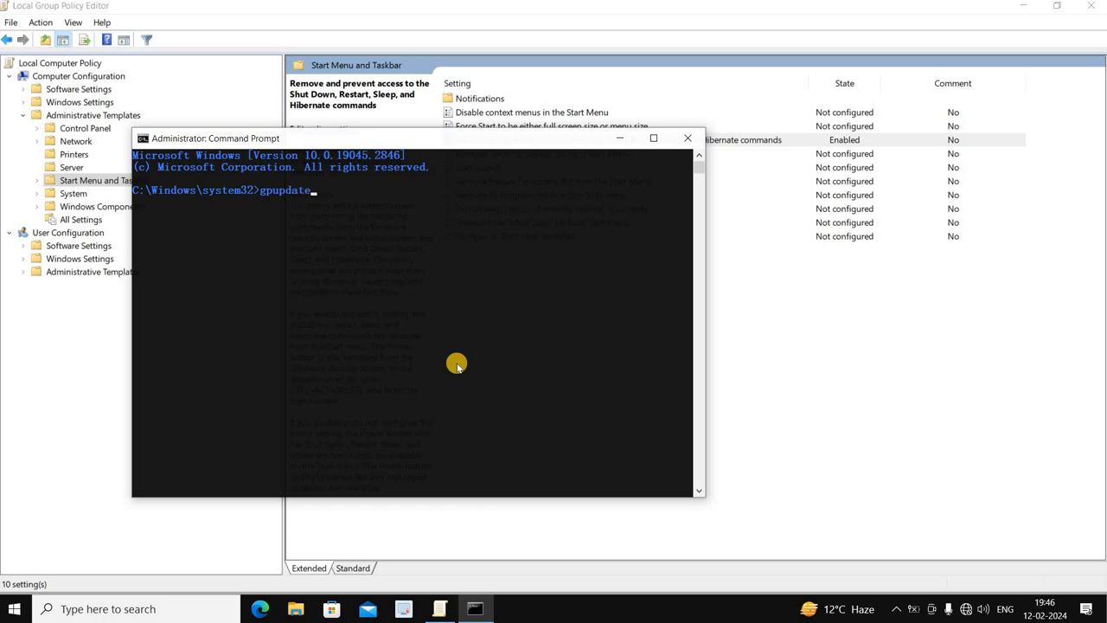
text( /force)
key(Return)
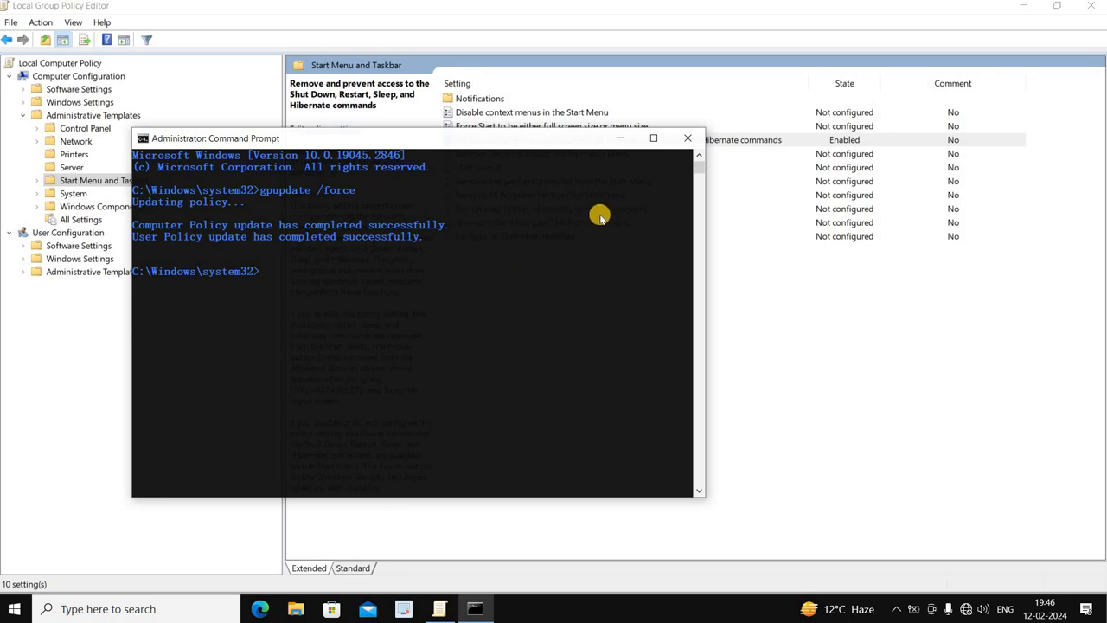
click(688, 138)
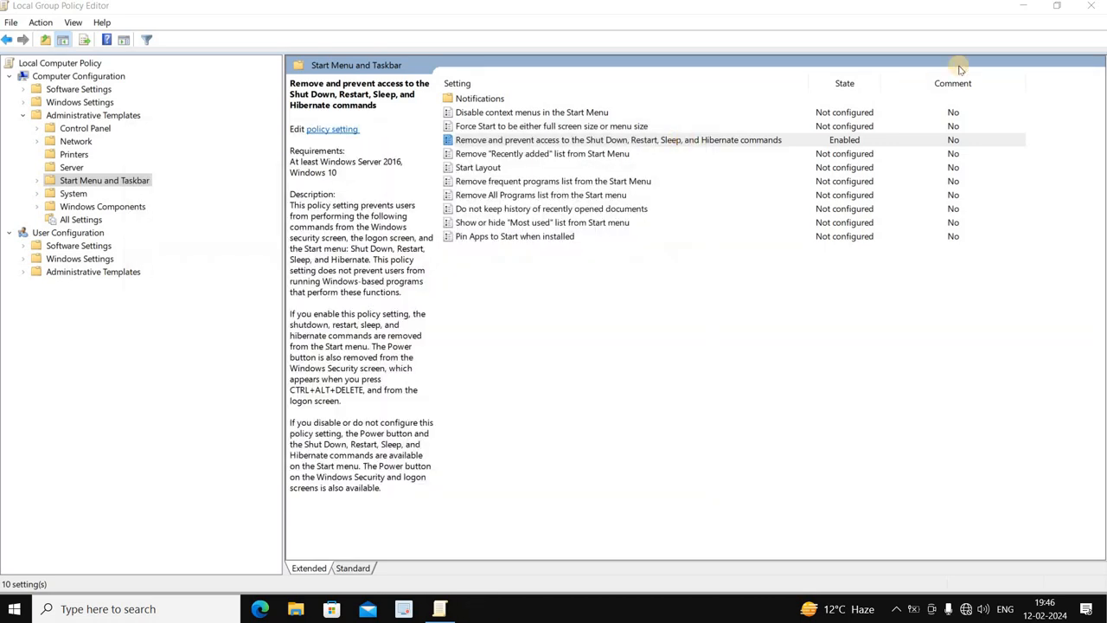
Restore down and minimize the policy editor, and check the Start menu's Power options under the enabled policy
click(1056, 6)
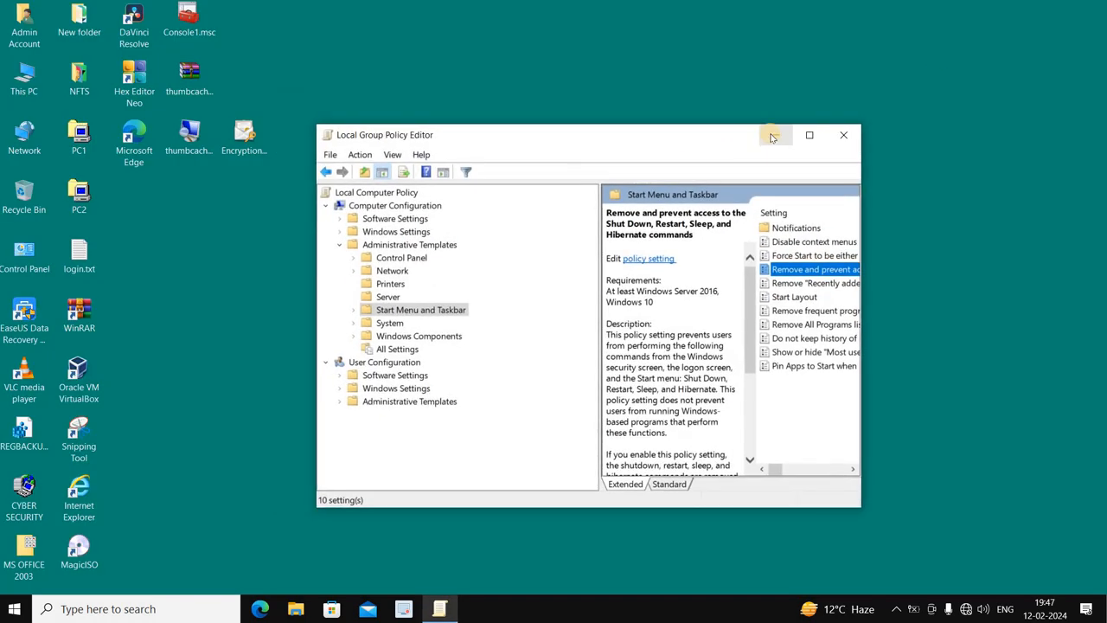
click(775, 136)
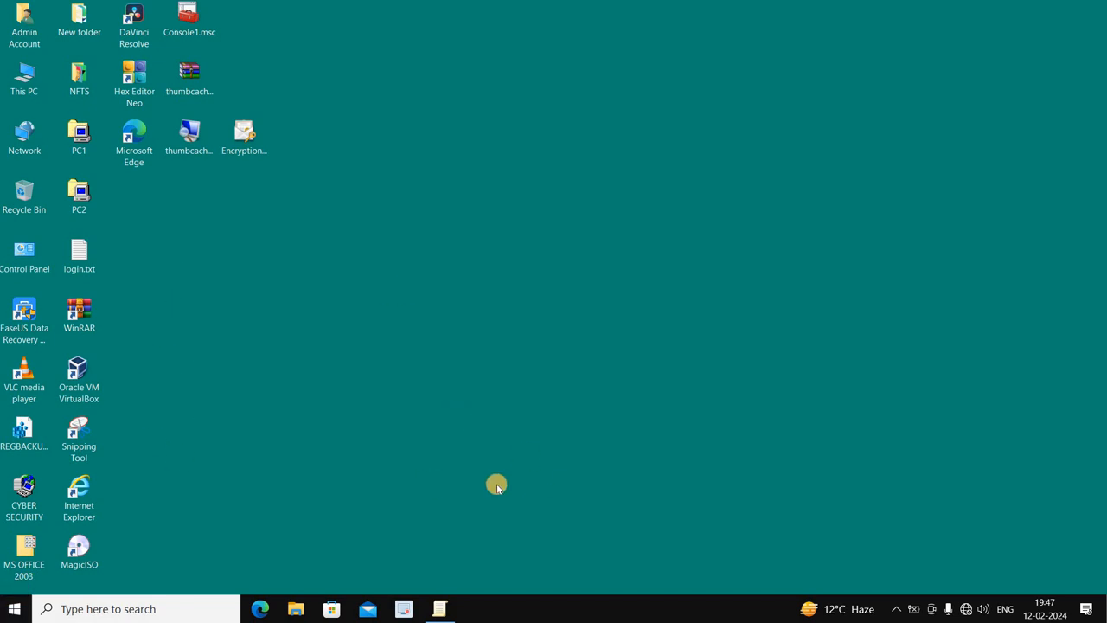
click(15, 611)
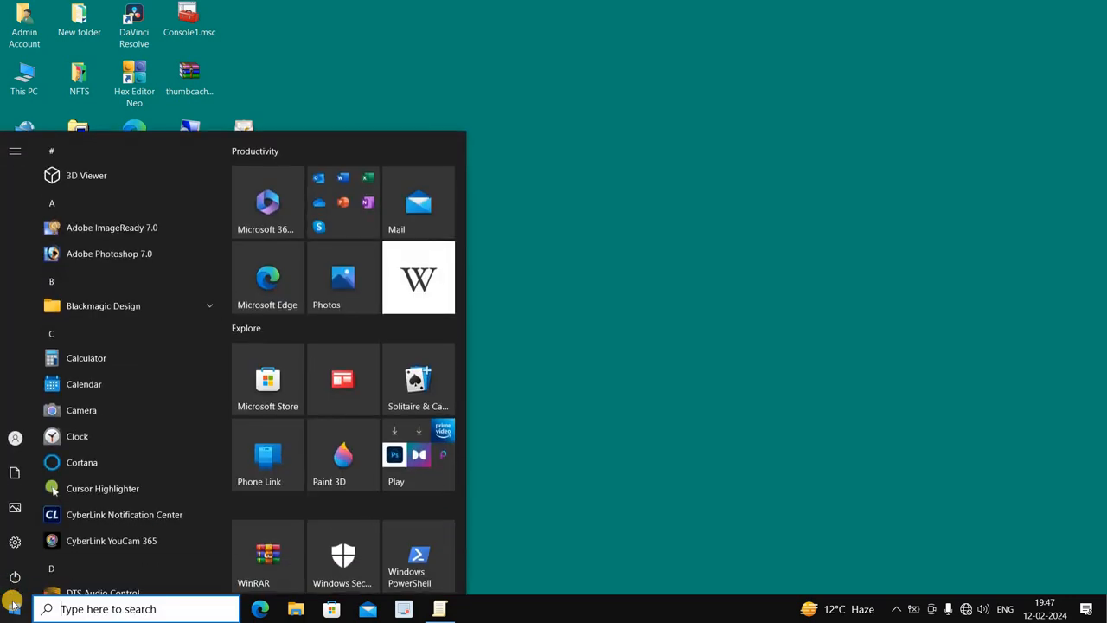
mouse_move(17, 586)
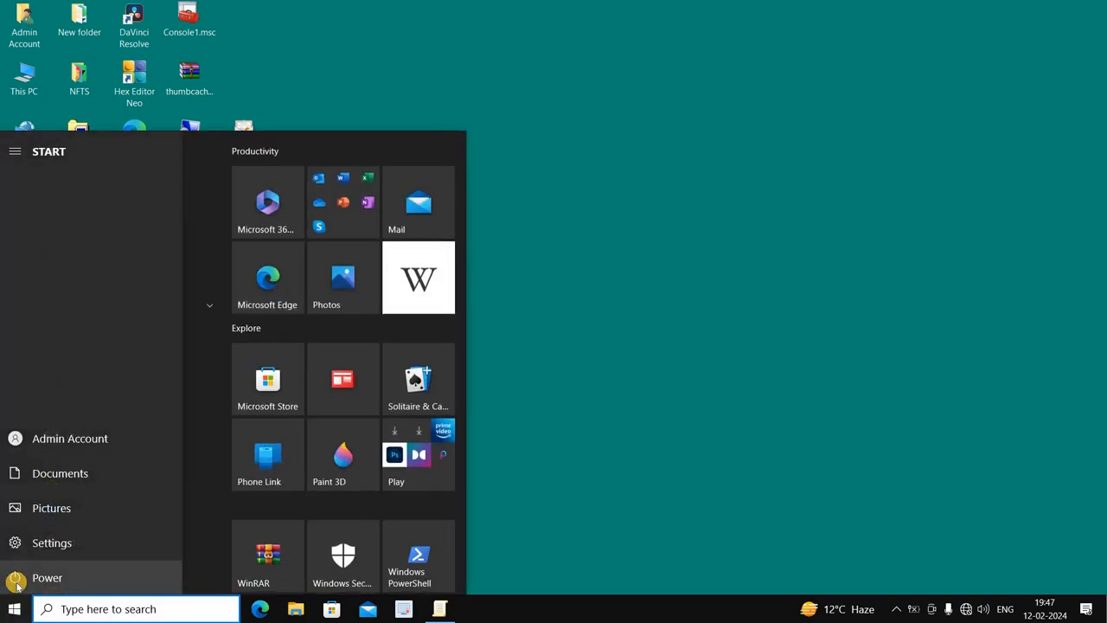
click(17, 585)
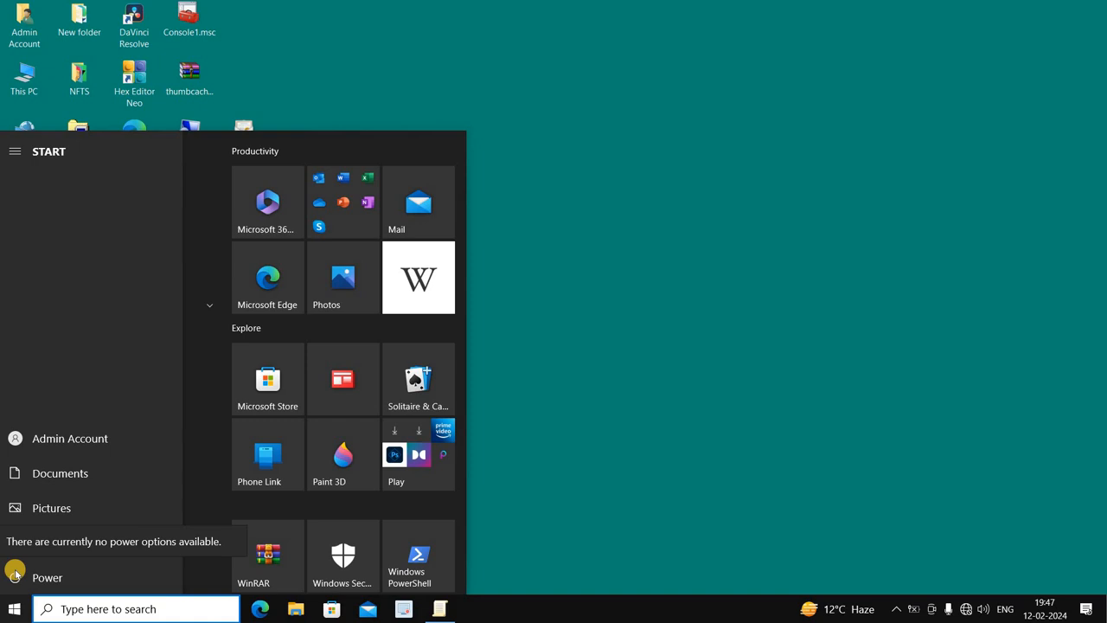
key(super+plus)
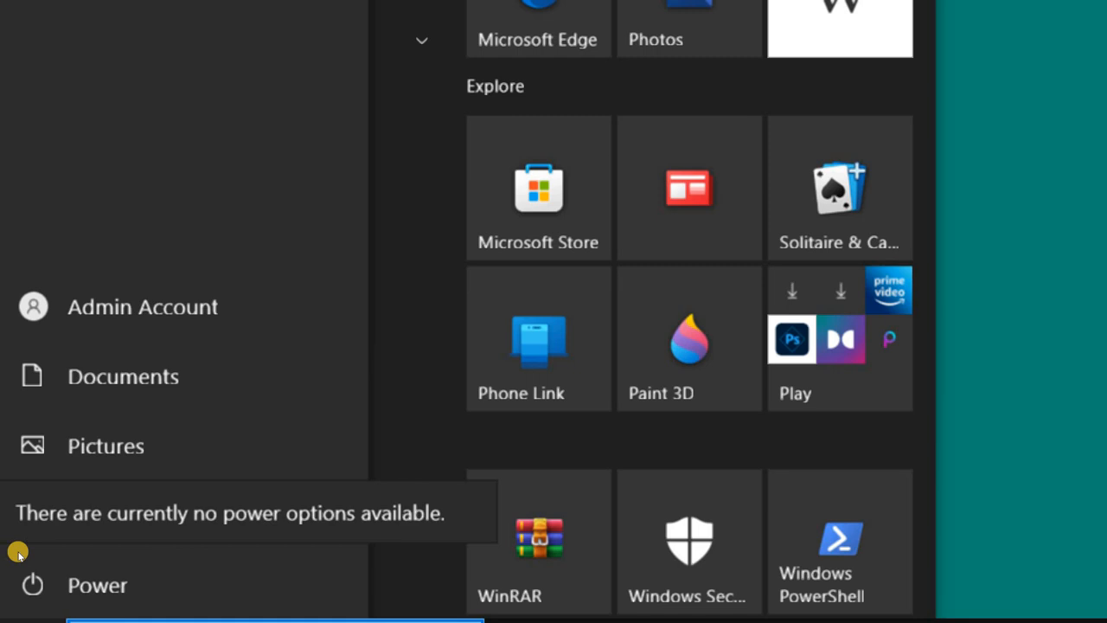
key(super+Escape)
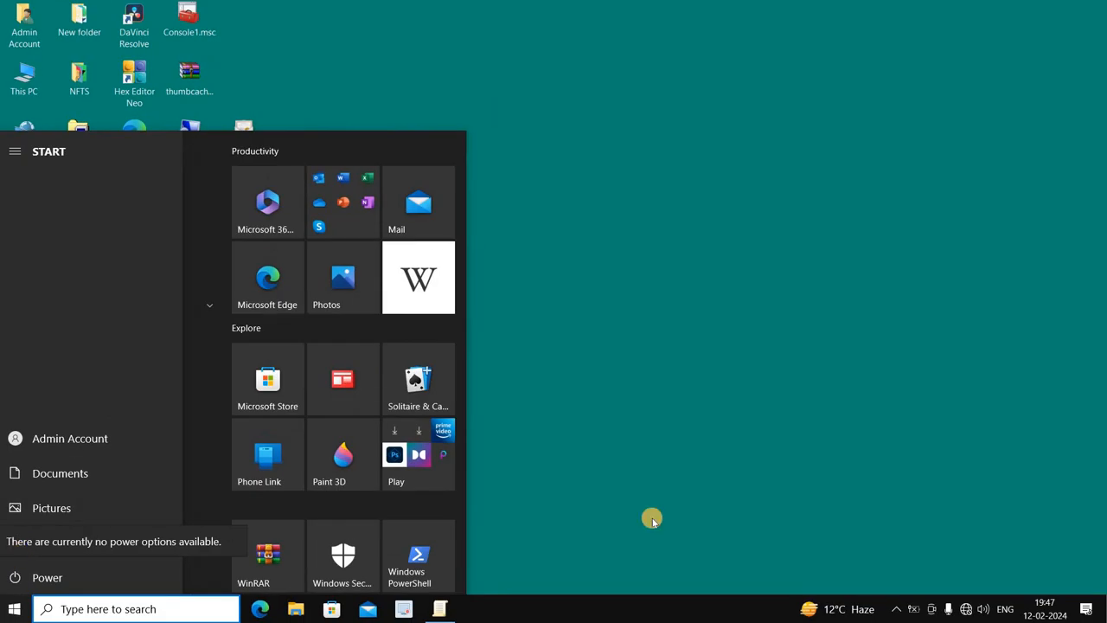
click(633, 492)
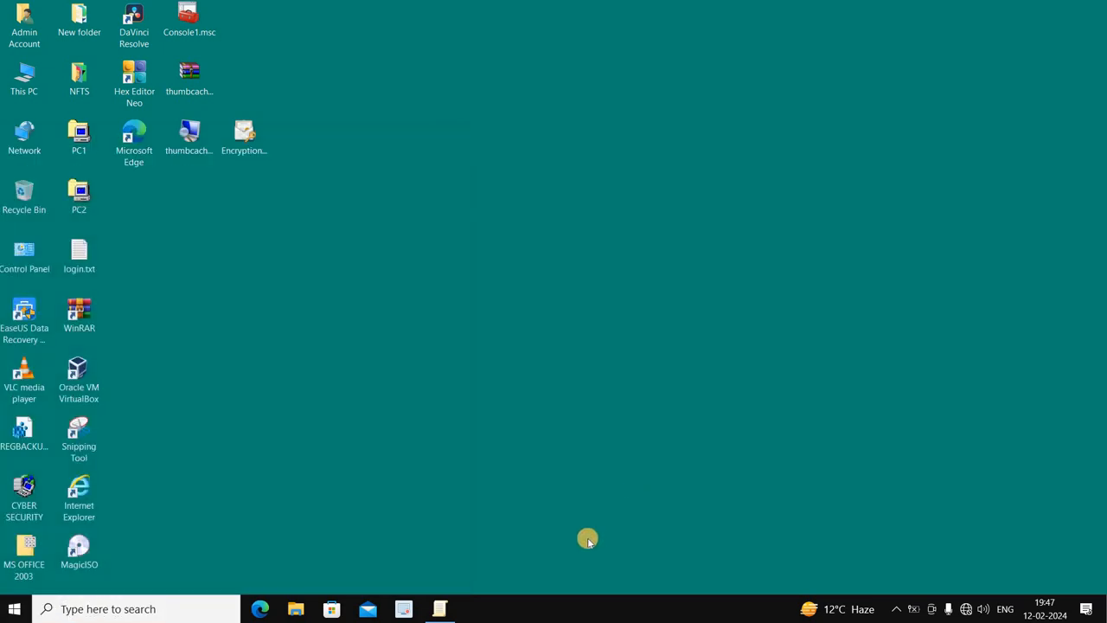
Review the state of the "Remove and prevent access to the Shut Down, Restart, Sleep, and Hibernate commands" policy in the minimized policy editor, and close the editor
click(439, 609)
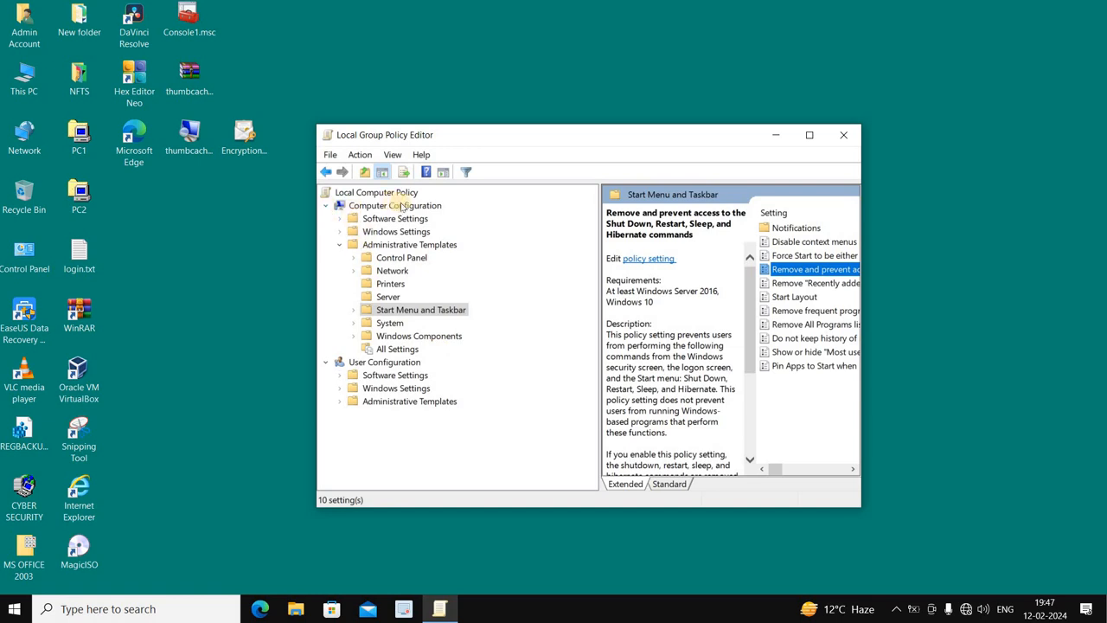
click(669, 484)
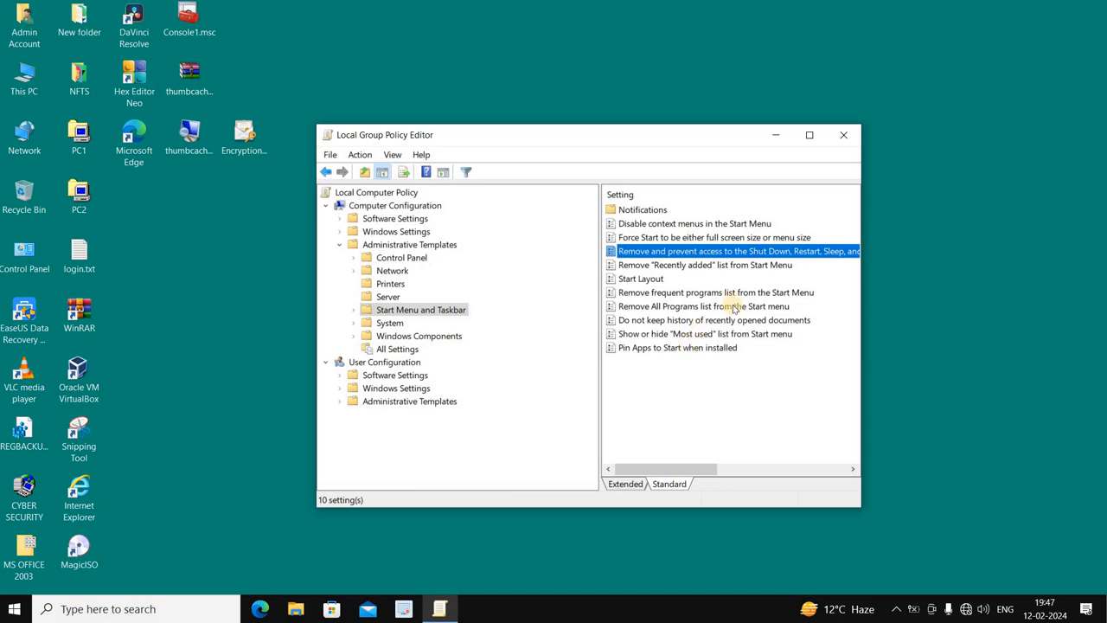
click(797, 142)
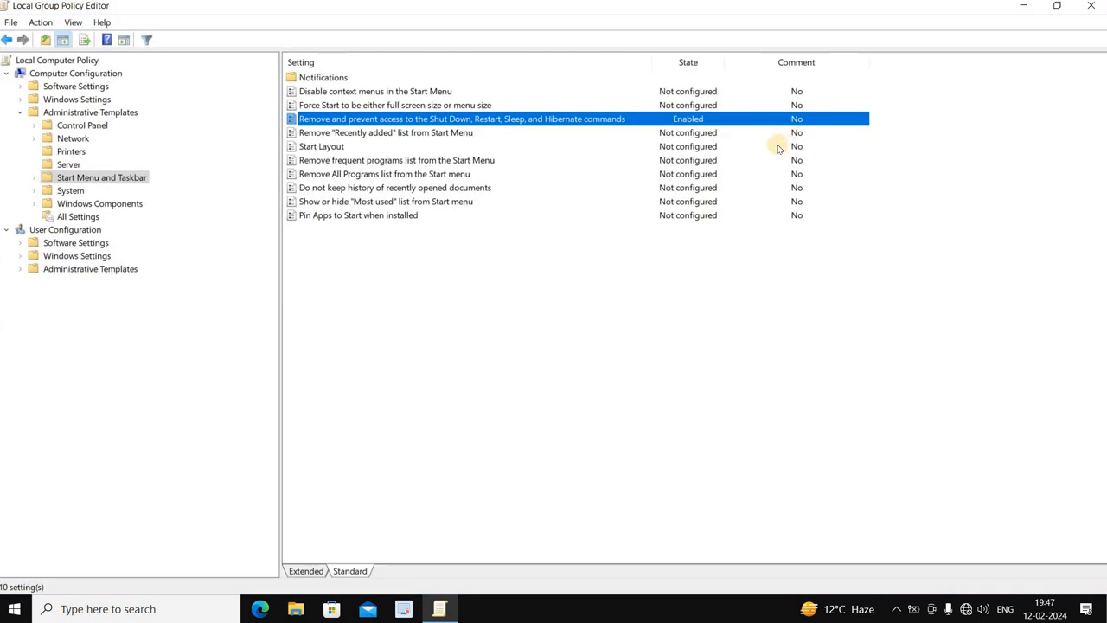
double_click(649, 121)
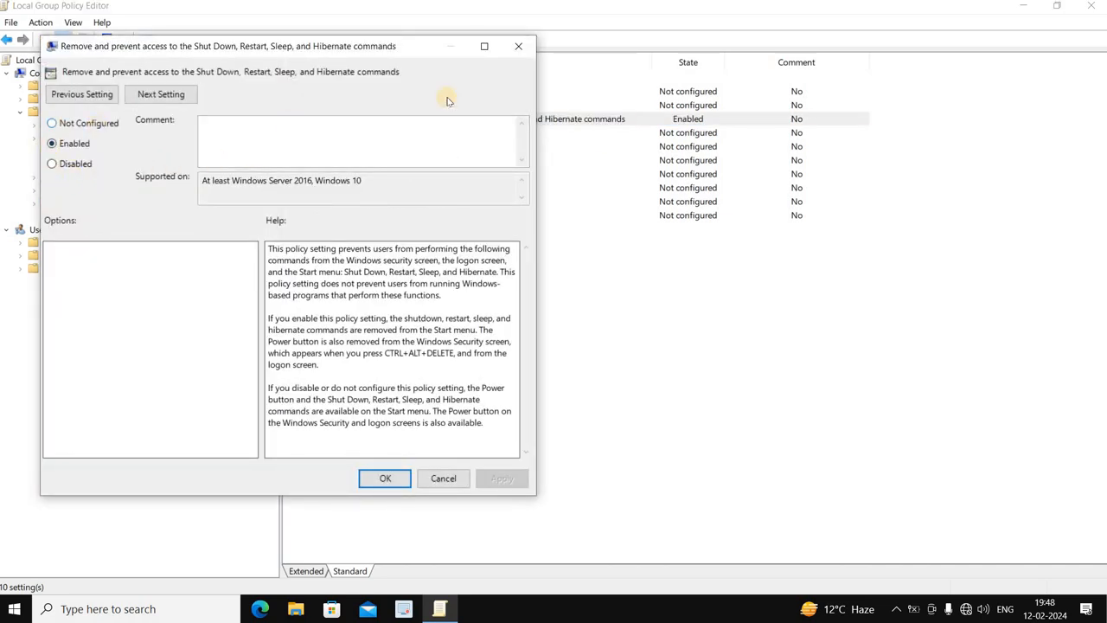
click(518, 48)
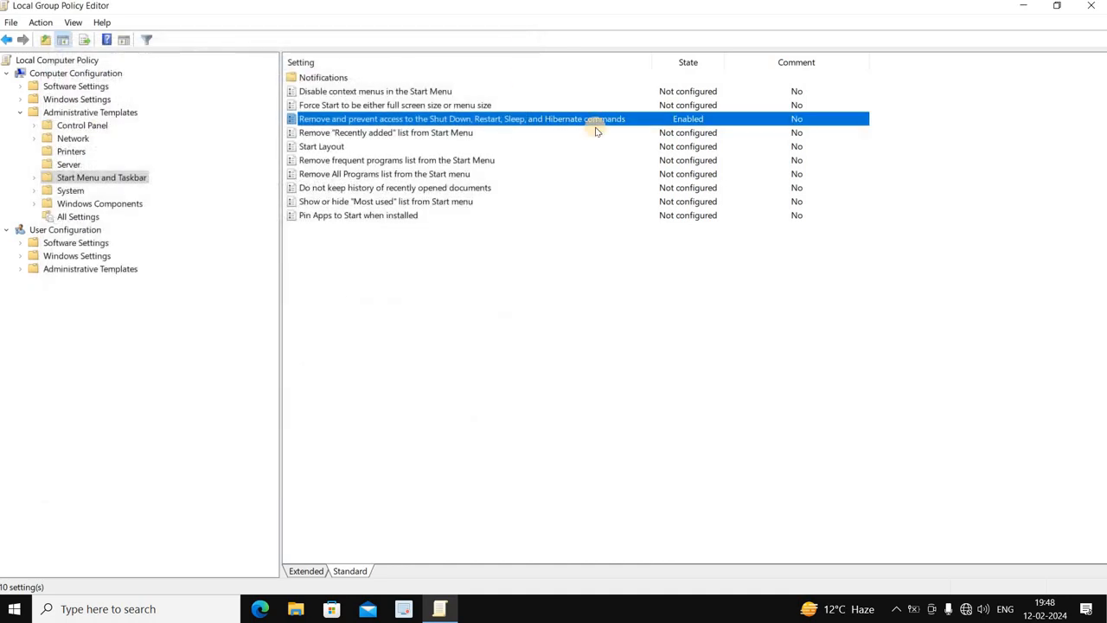
click(1091, 7)
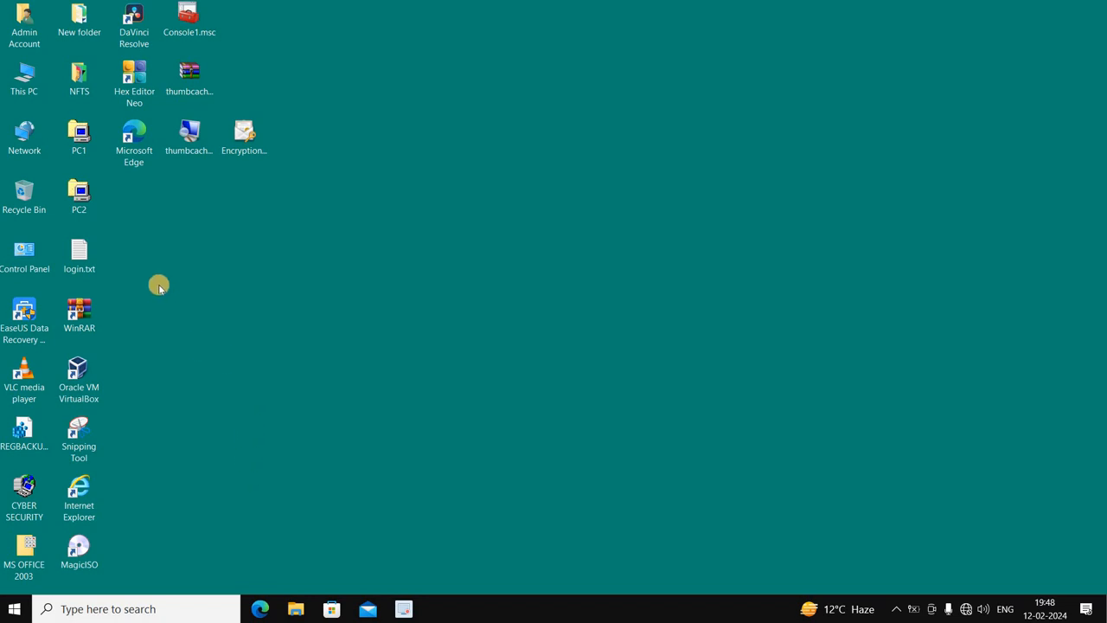
In Control Panel's Power Options, set the power button action to "Do nothing" for both On battery and Plugged in, save, and close the window
double_click(22, 274)
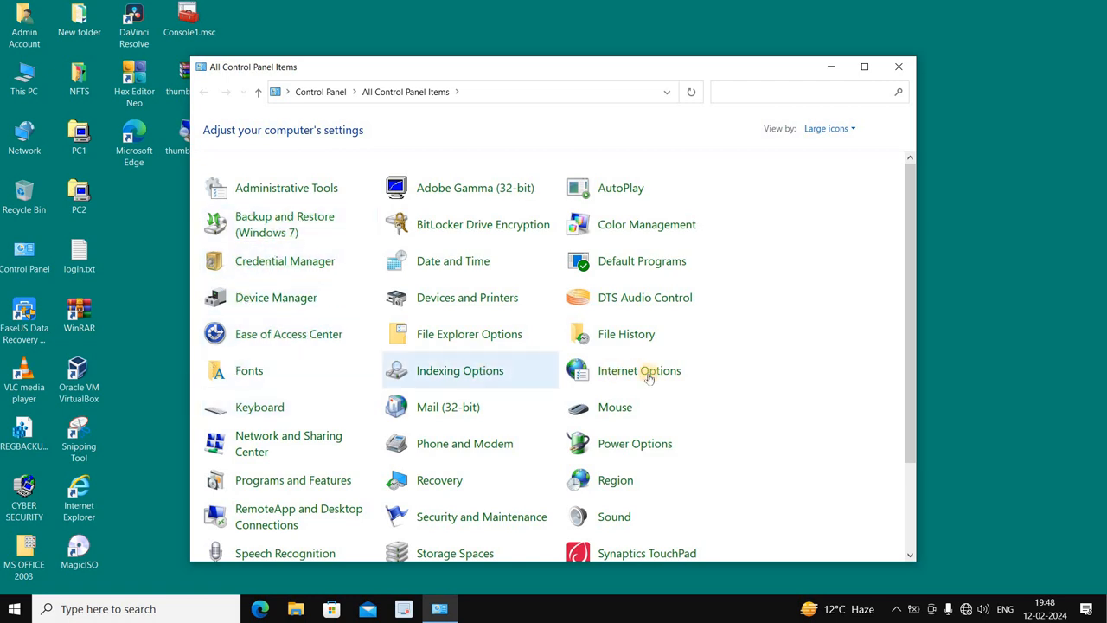
click(652, 447)
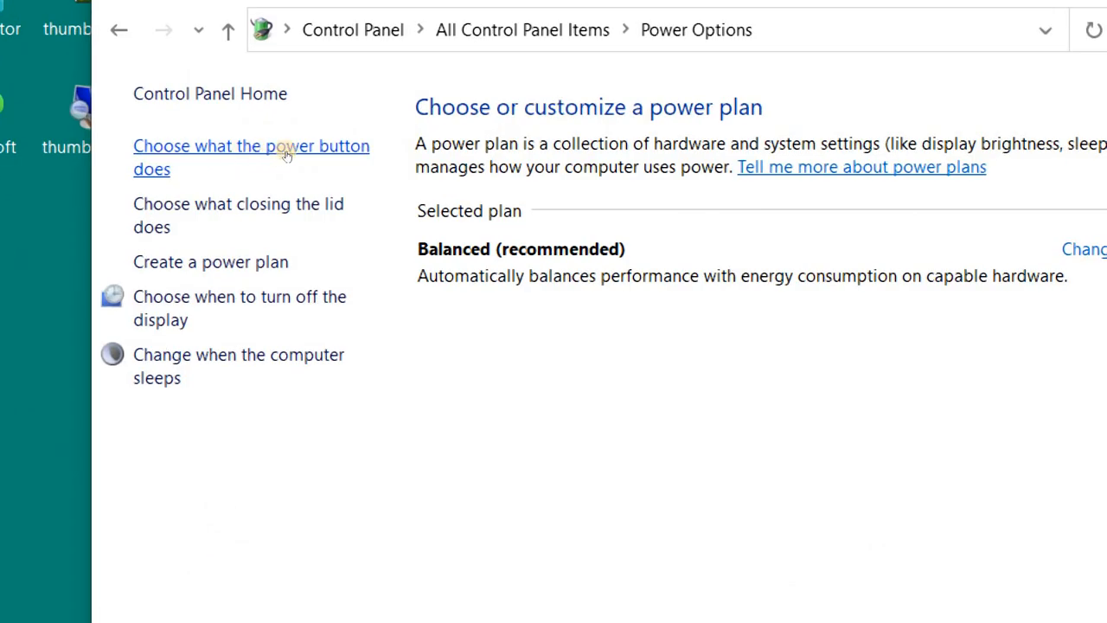
click(286, 154)
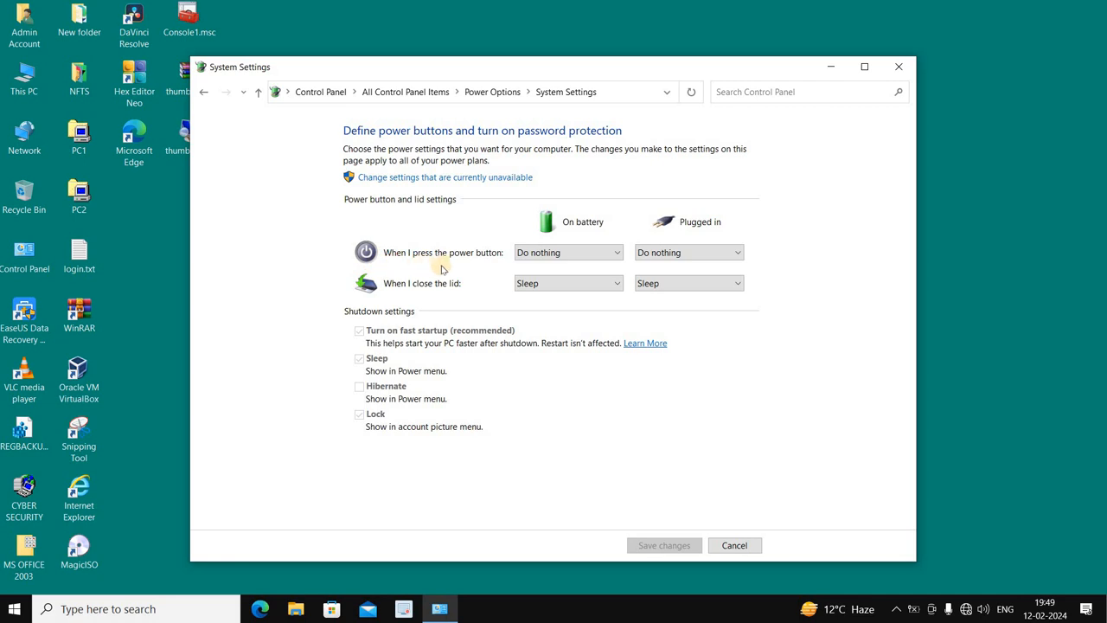
click(594, 255)
click(543, 268)
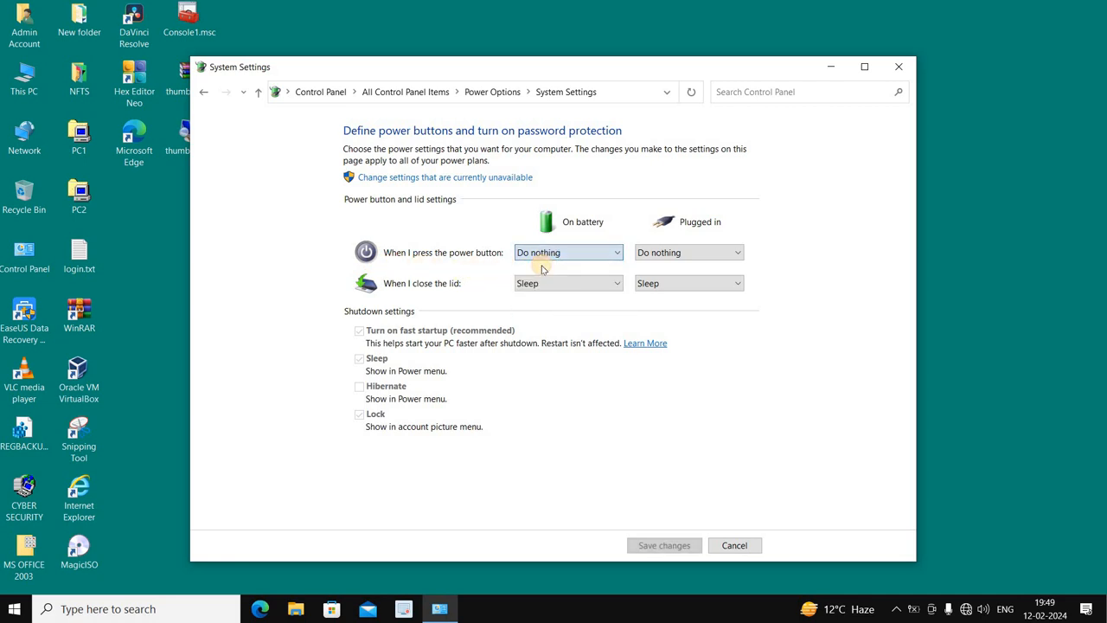
click(678, 255)
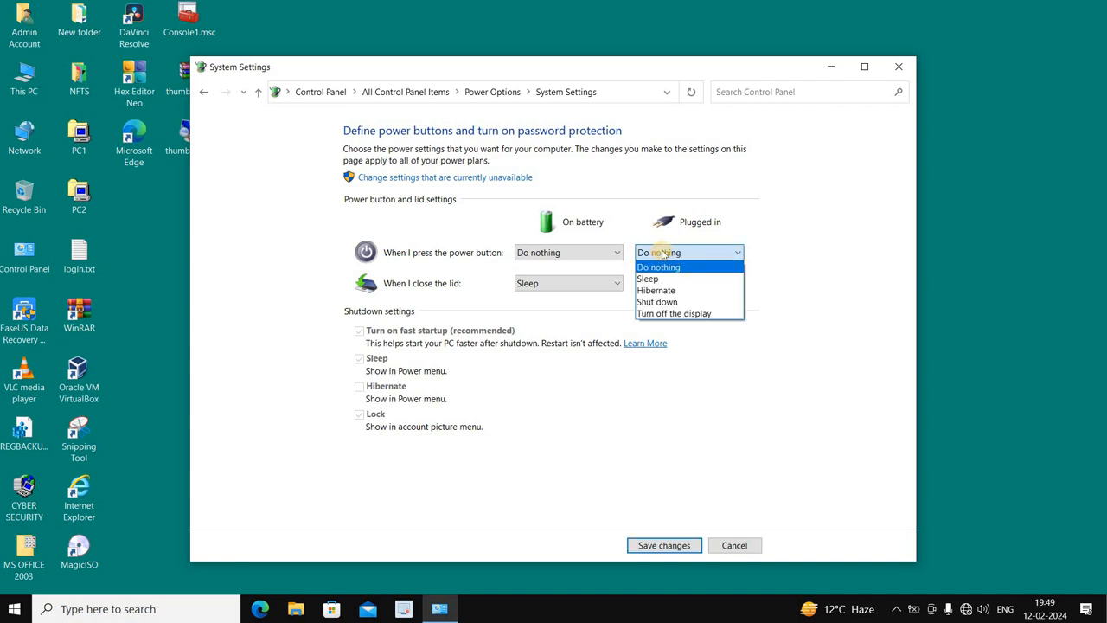
click(675, 268)
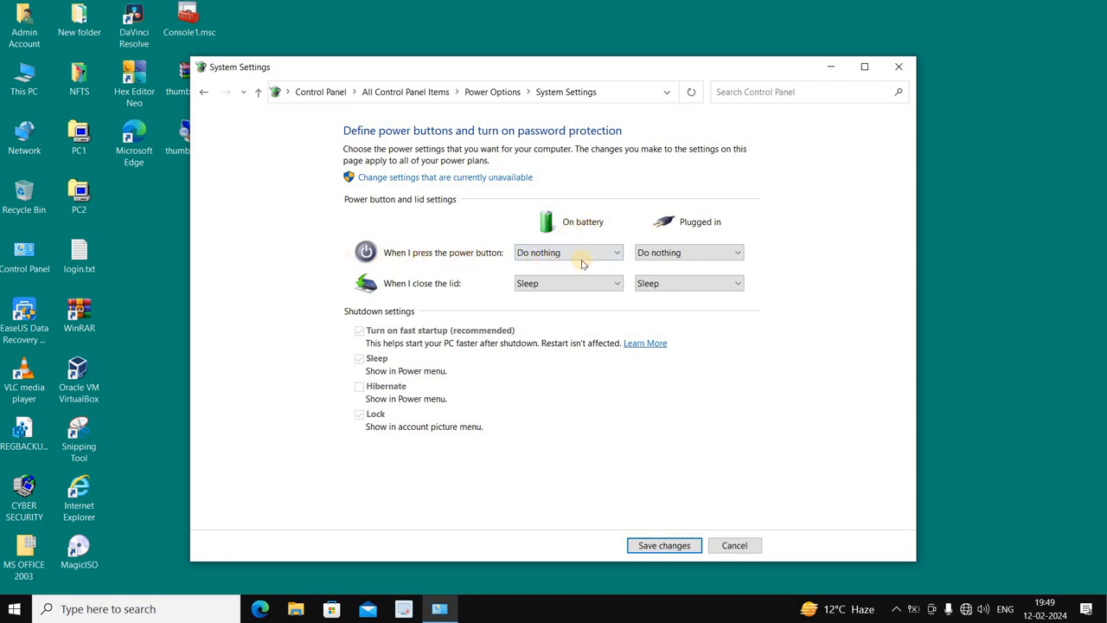
click(657, 545)
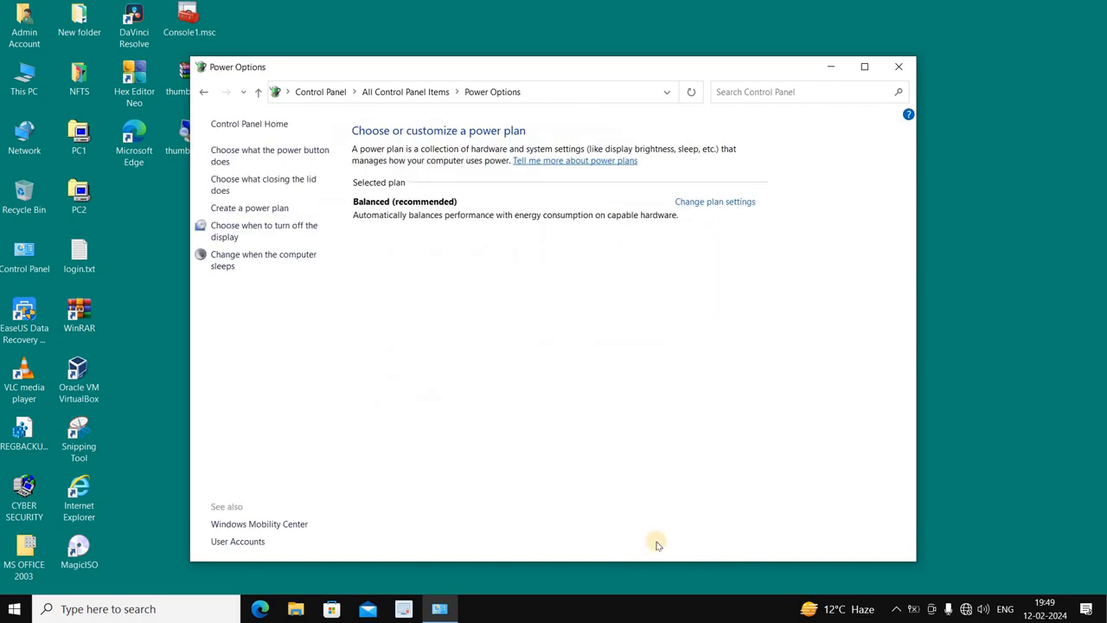
click(899, 67)
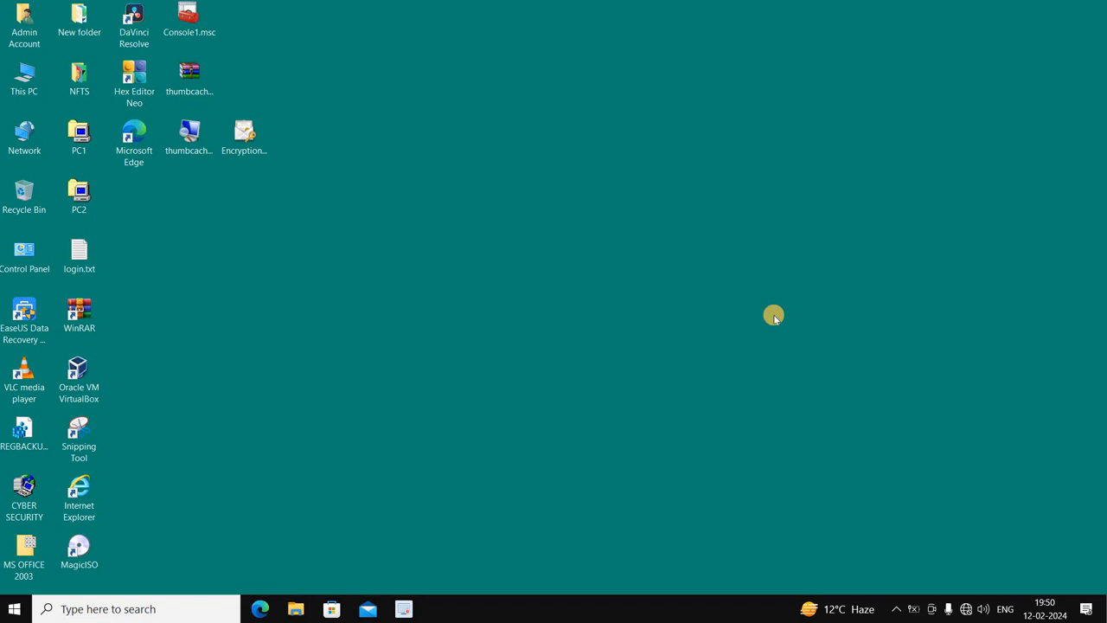
Check which Power options the Start menu offers, and close the menu
click(15, 615)
mouse_move(17, 581)
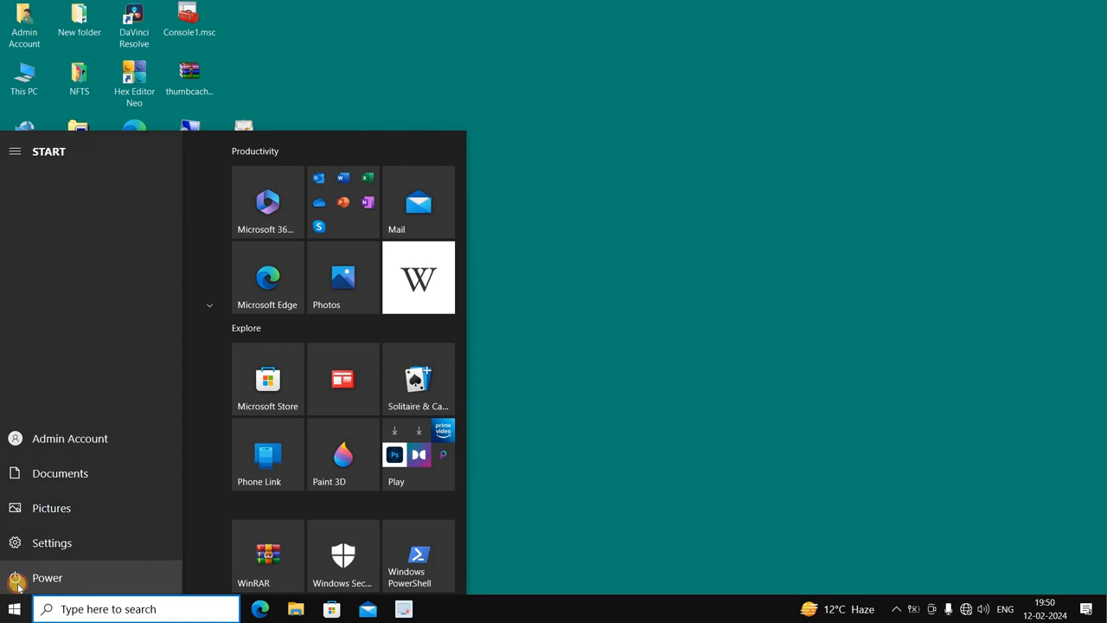
click(18, 582)
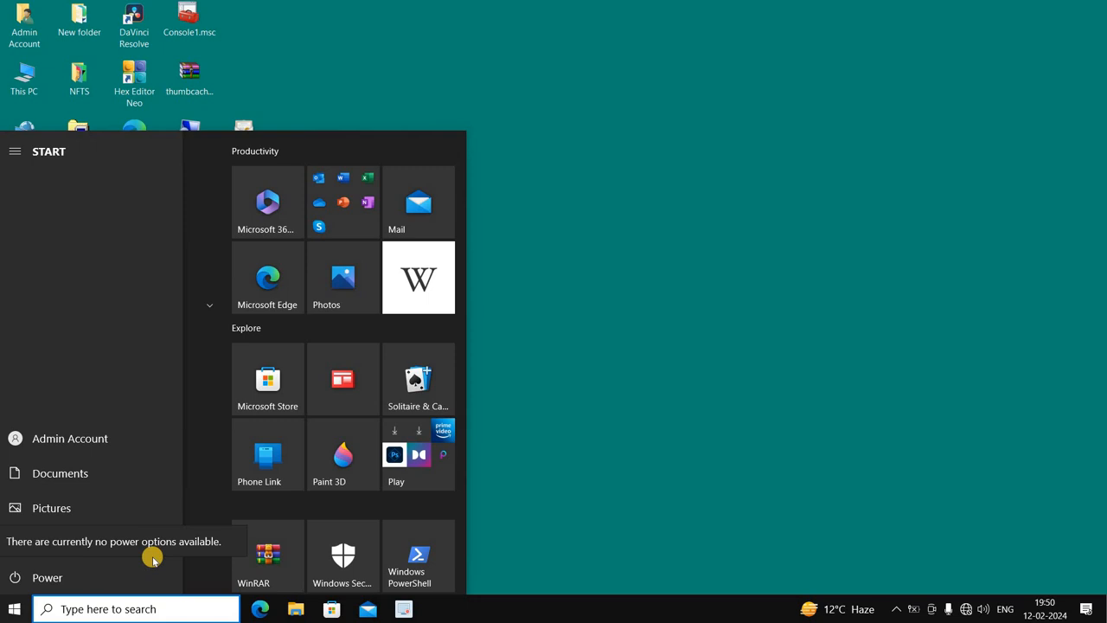
click(507, 336)
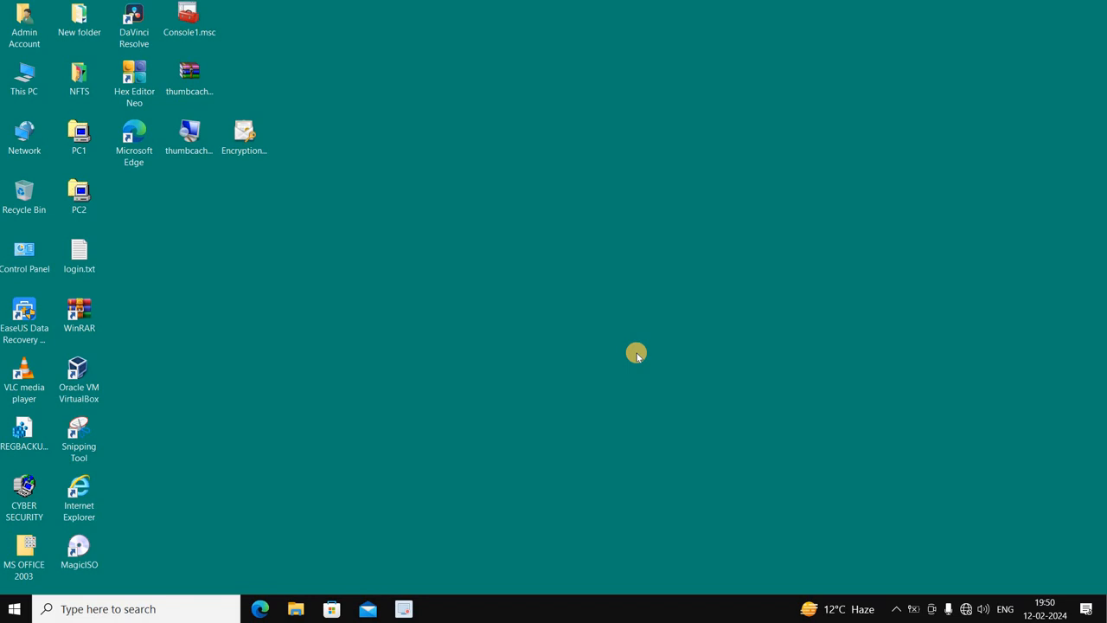
click(895, 610)
right_click(862, 579)
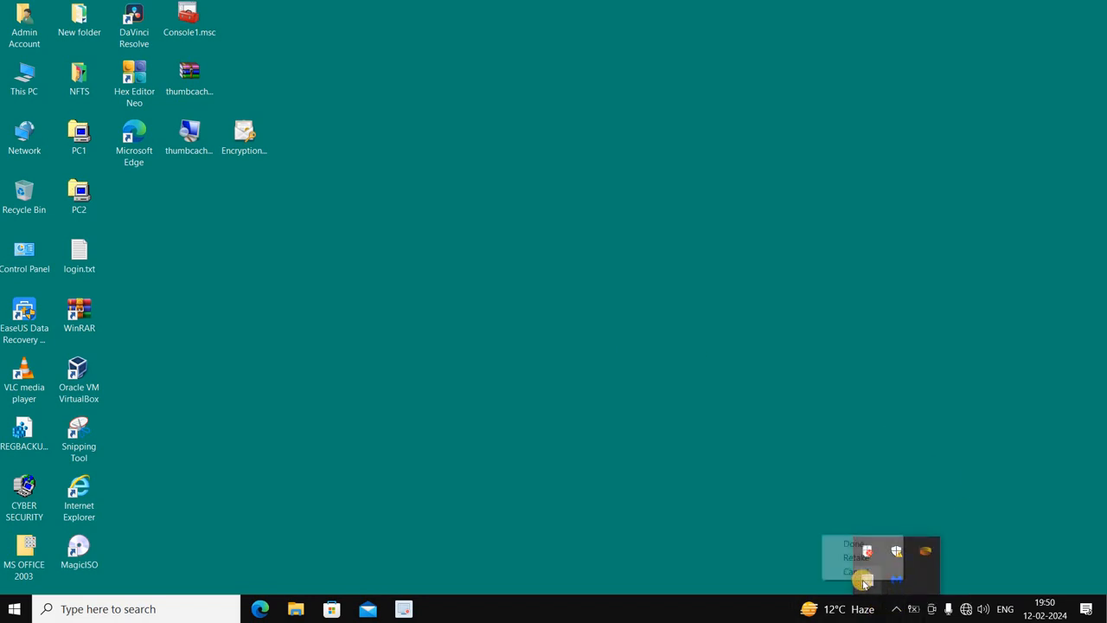